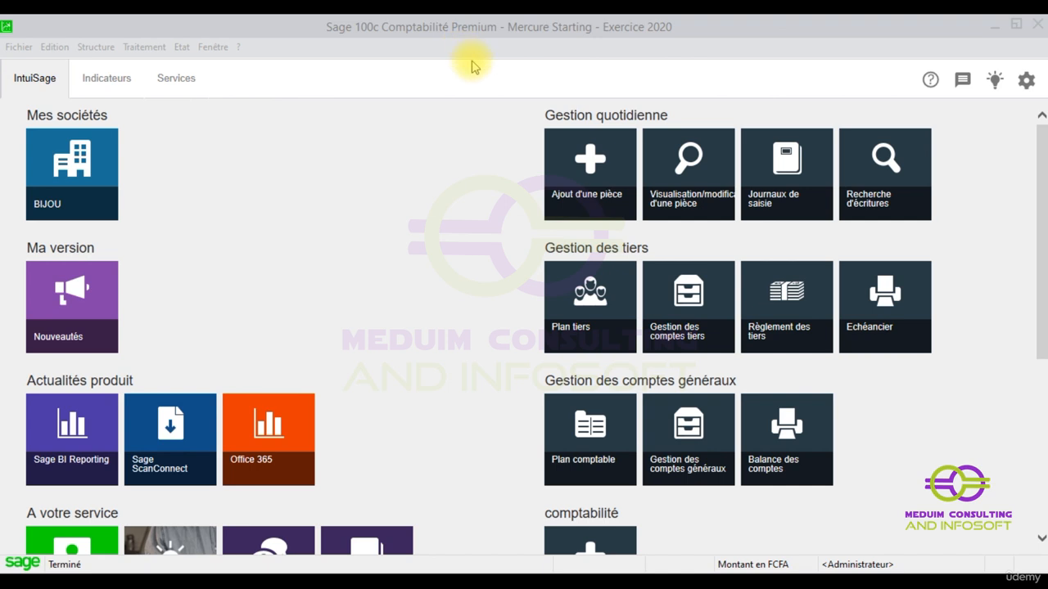
pyautogui.click(219, 22)
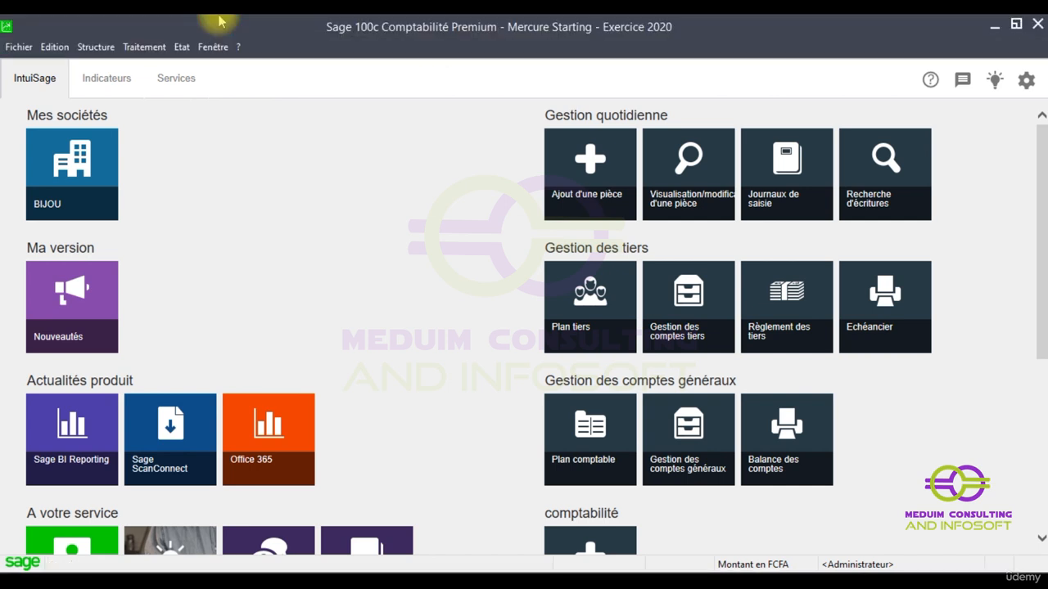
pyautogui.click(145, 47)
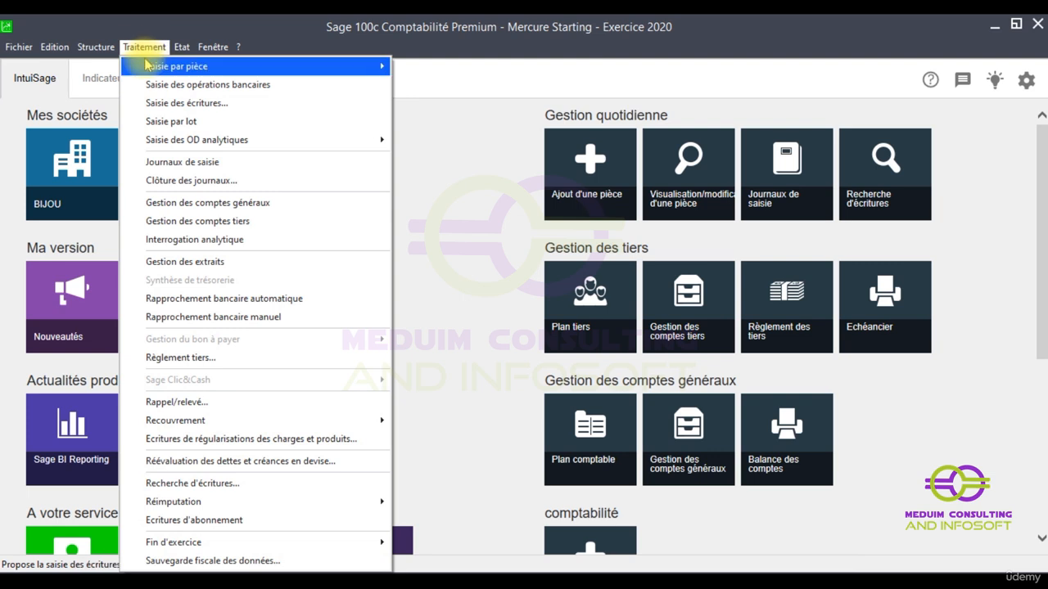
pyautogui.moveTo(147, 69)
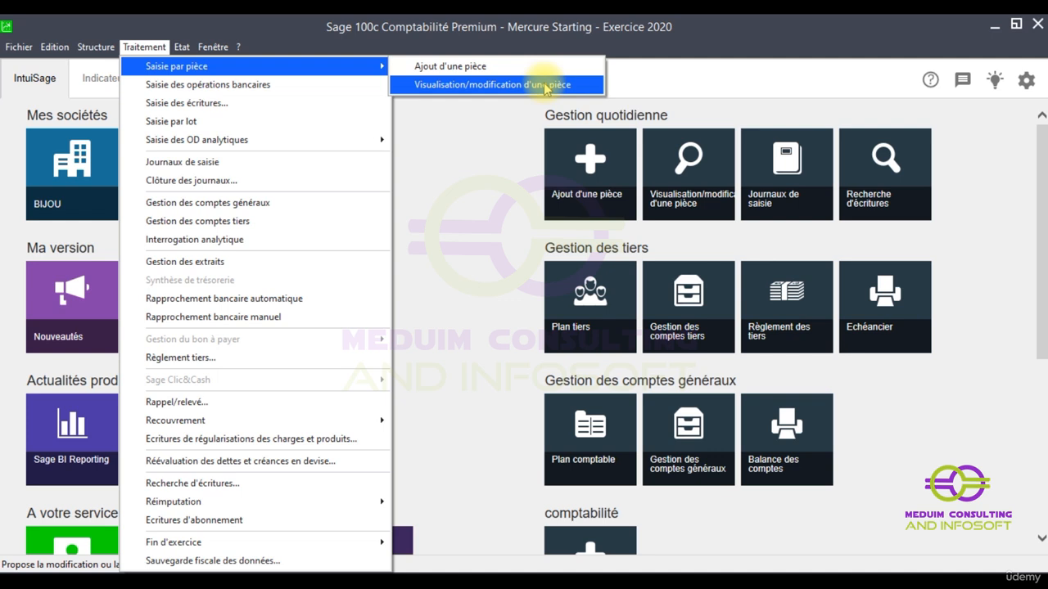
pyautogui.click(462, 69)
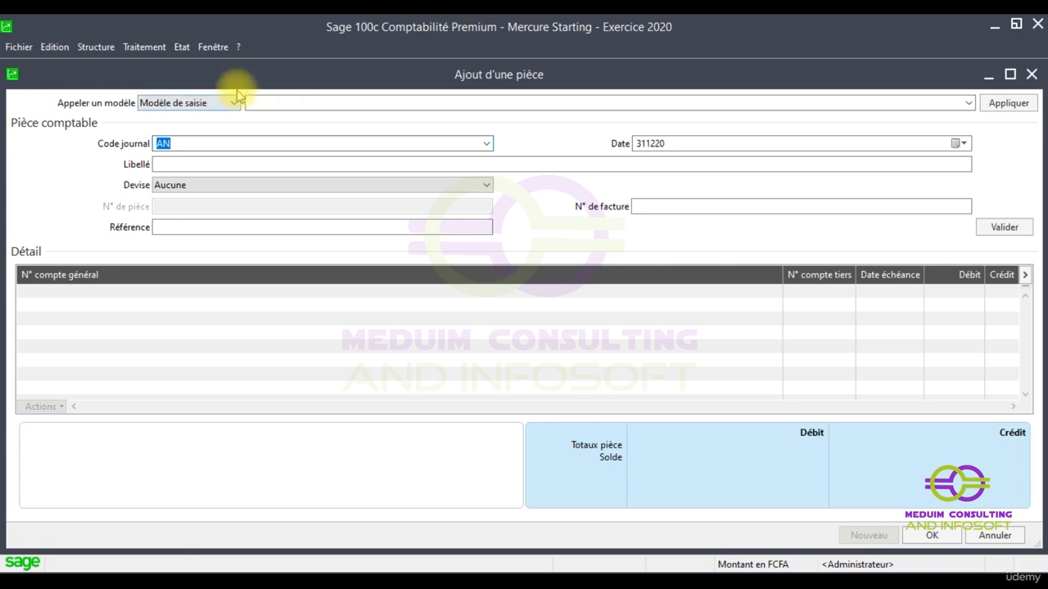
pyautogui.click(1031, 75)
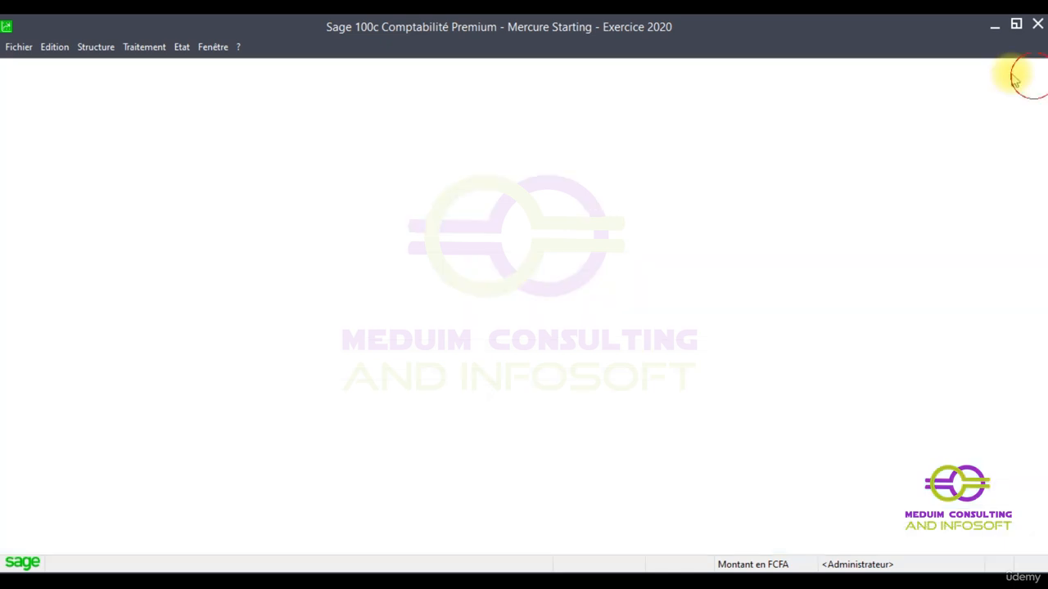
# Show the vertical bar and the Navigation toolbar in the main window
pyautogui.click(221, 46)
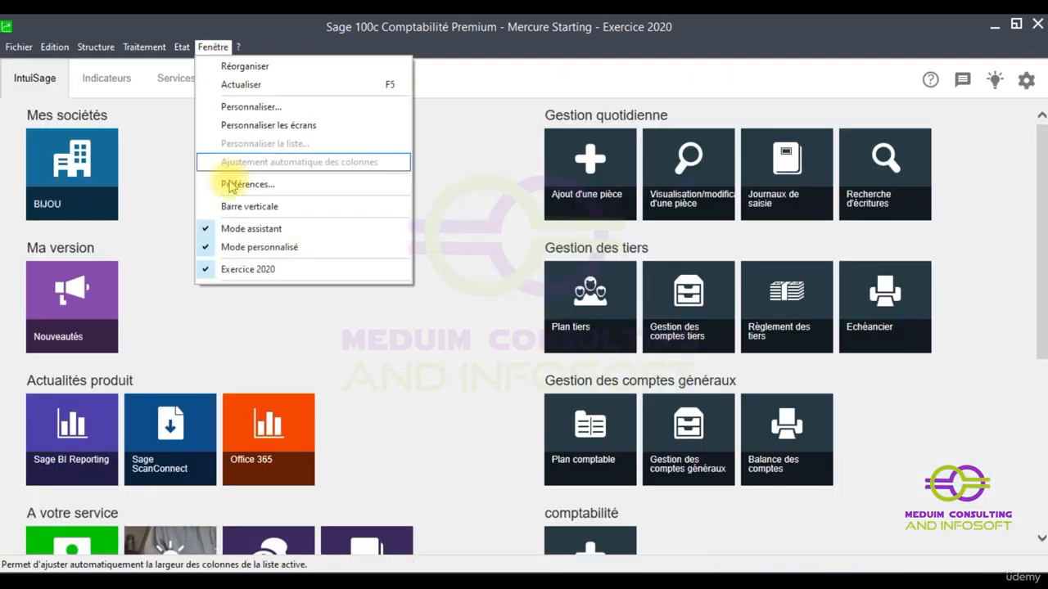
pyautogui.click(217, 206)
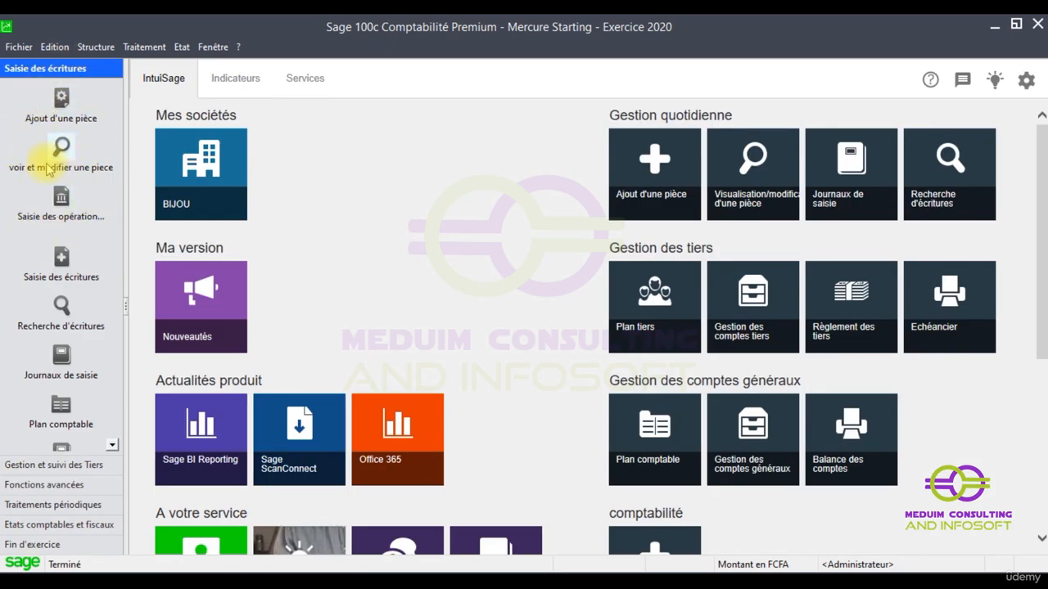
pyautogui.rightClick(282, 48)
pyautogui.click(312, 56)
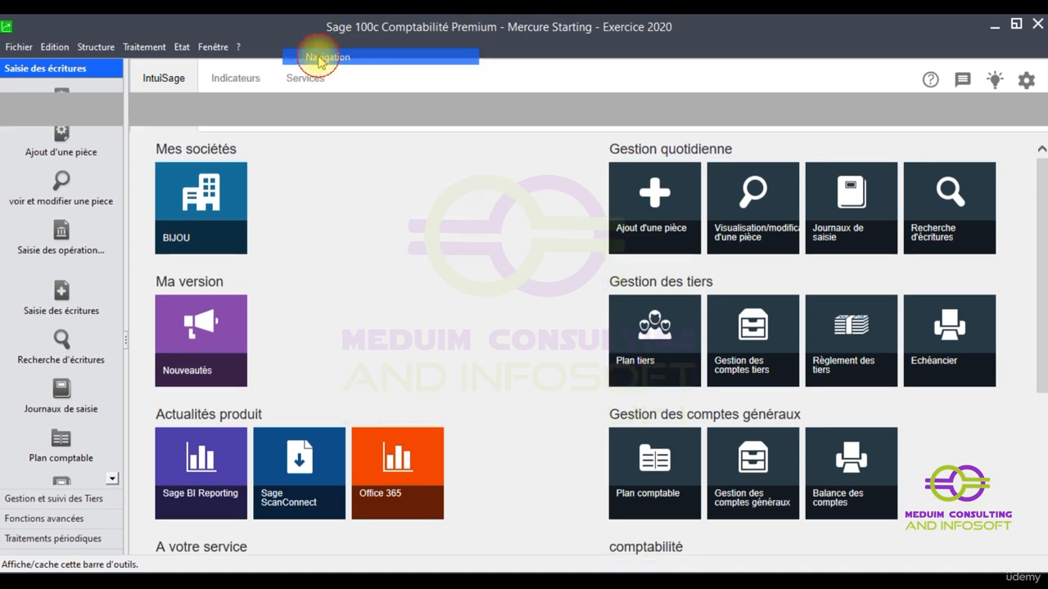
# Open the "Ajout d'une pièce" form to add a new accounting document
pyautogui.click(144, 46)
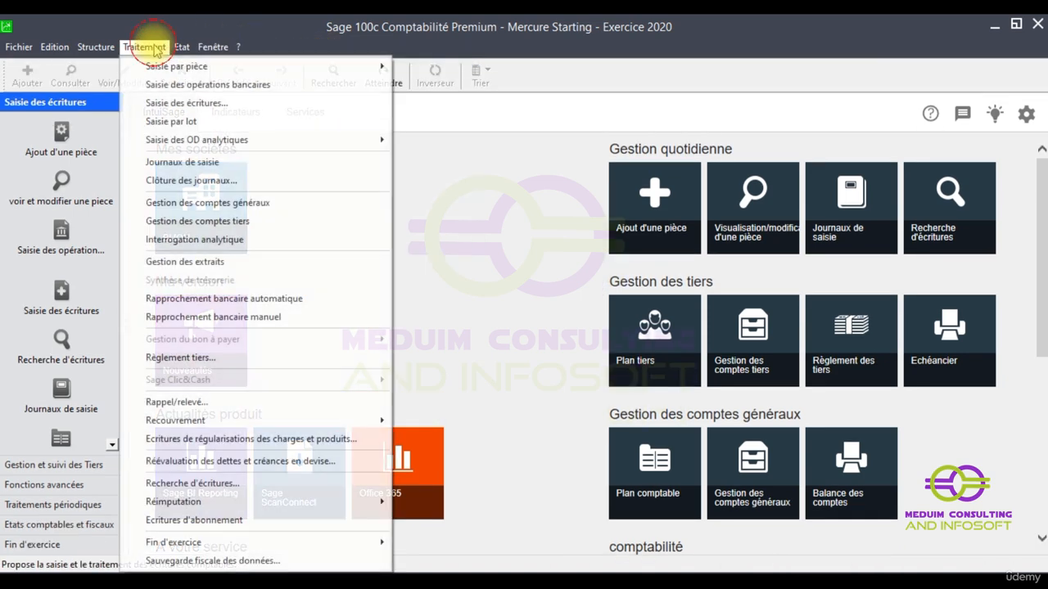
pyautogui.click(483, 69)
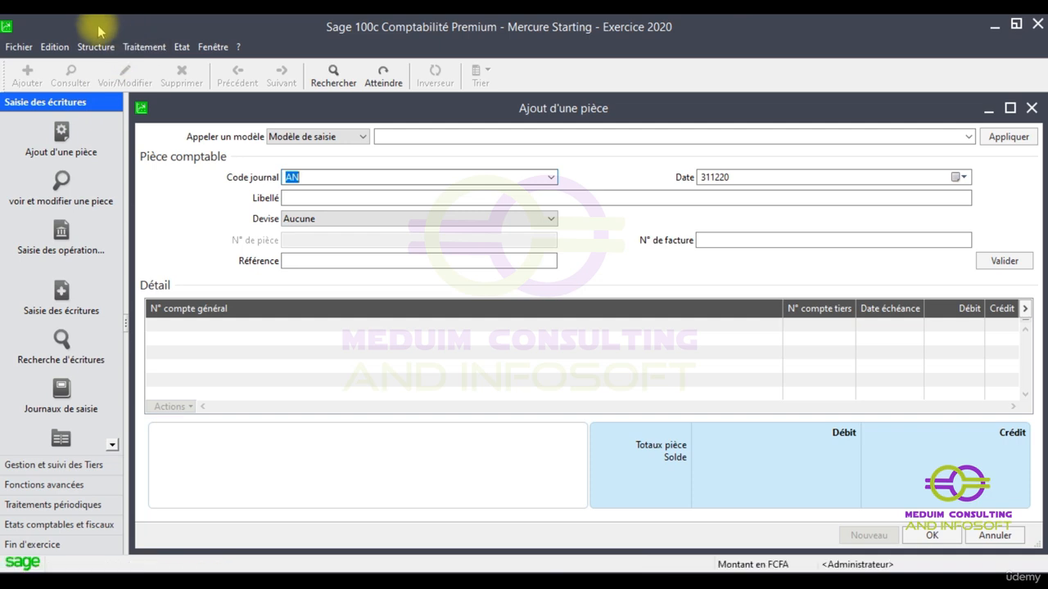
# Hide the vertical bar and the Navigation toolbar again
pyautogui.click(213, 48)
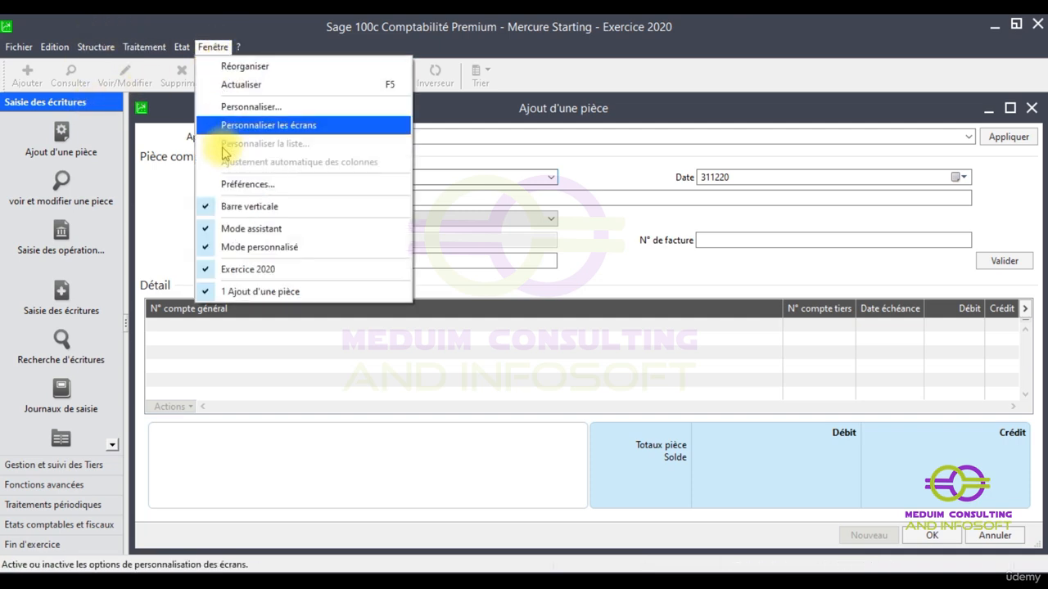
pyautogui.click(217, 207)
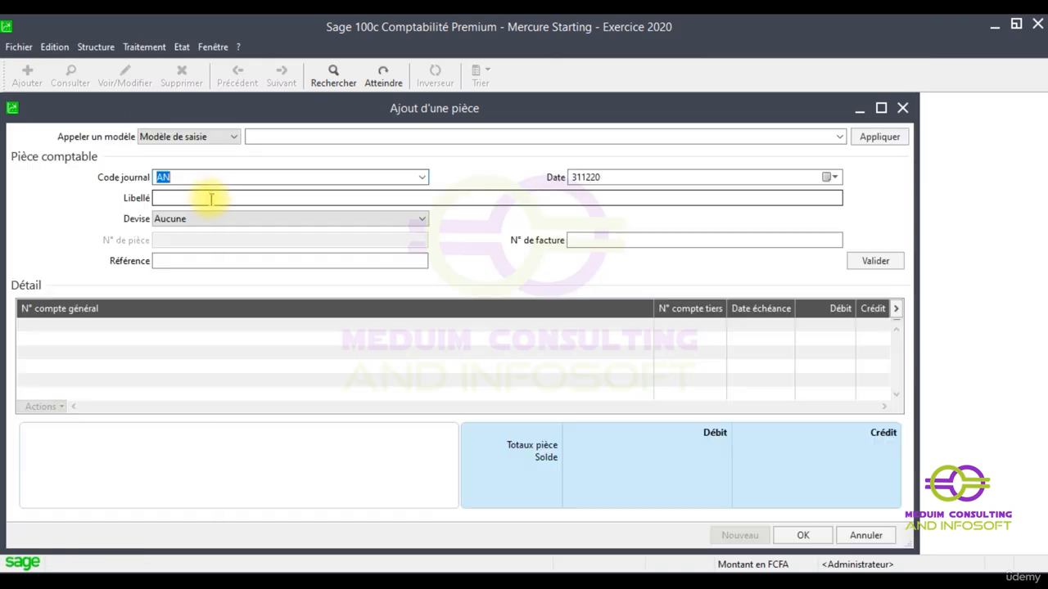
pyautogui.click(214, 47)
pyautogui.rightClick(266, 51)
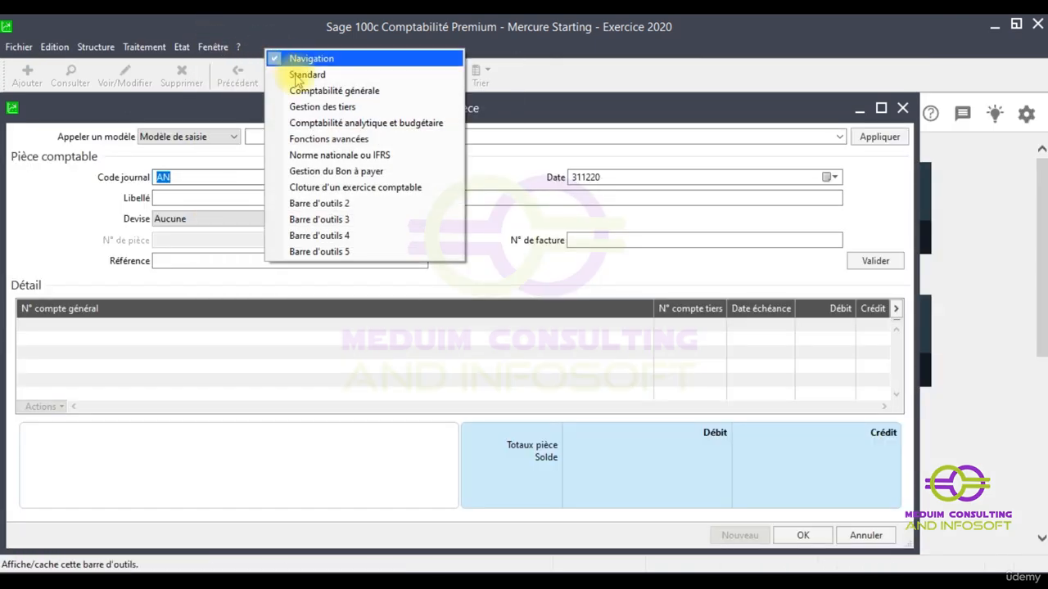
pyautogui.click(305, 59)
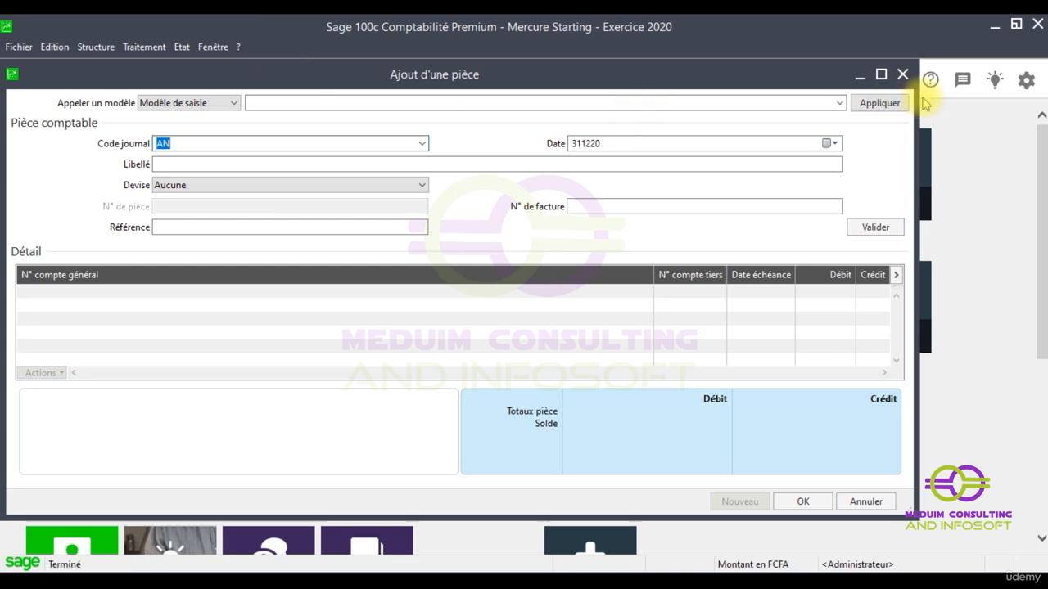
# Maximize the "Ajout d'une pièce" form within the main window
pyautogui.click(880, 74)
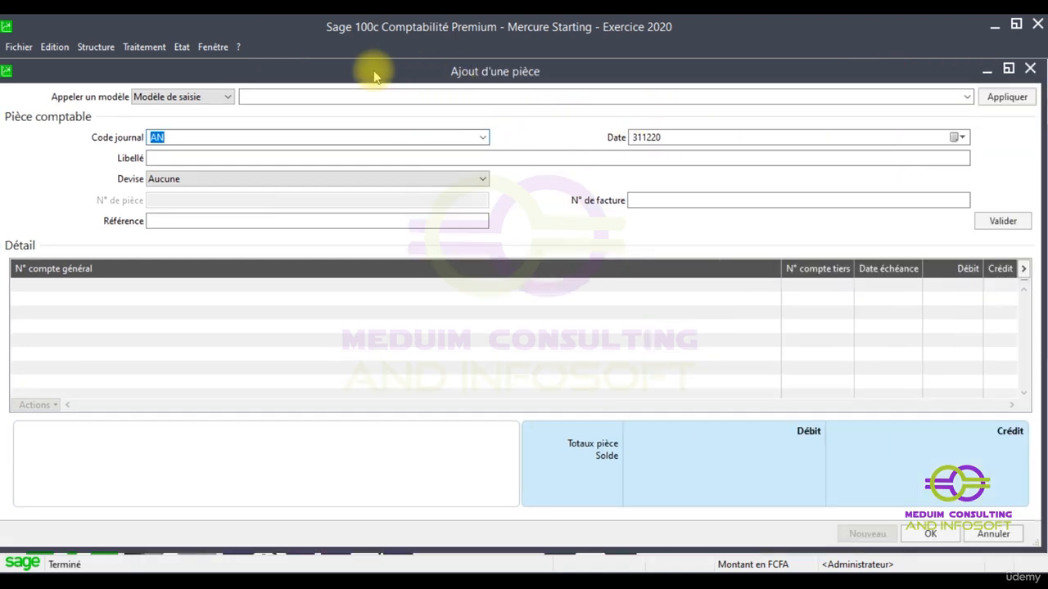
pyautogui.doubleClick(374, 77)
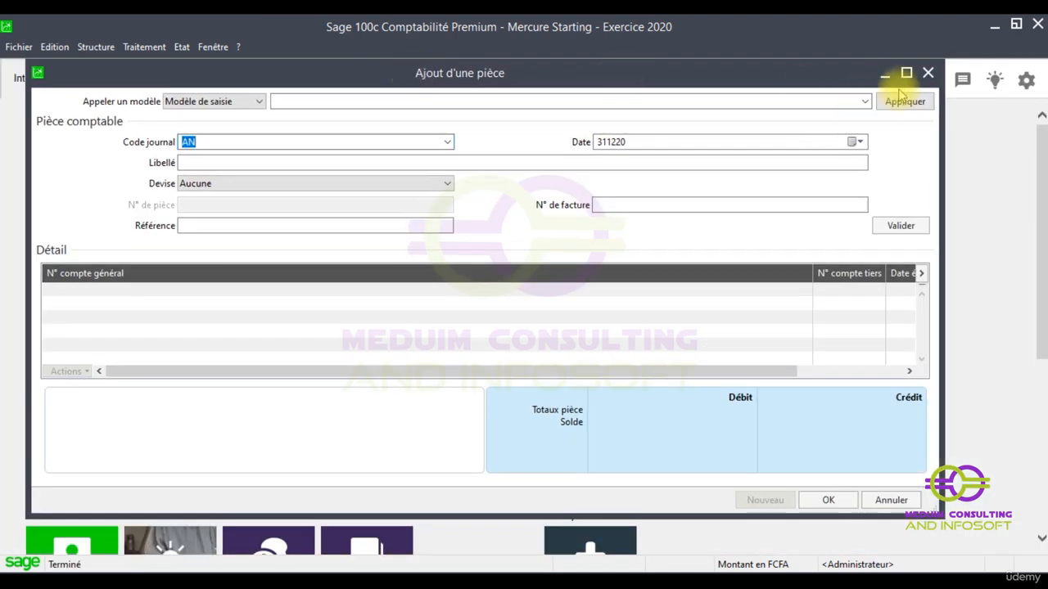
pyautogui.click(905, 73)
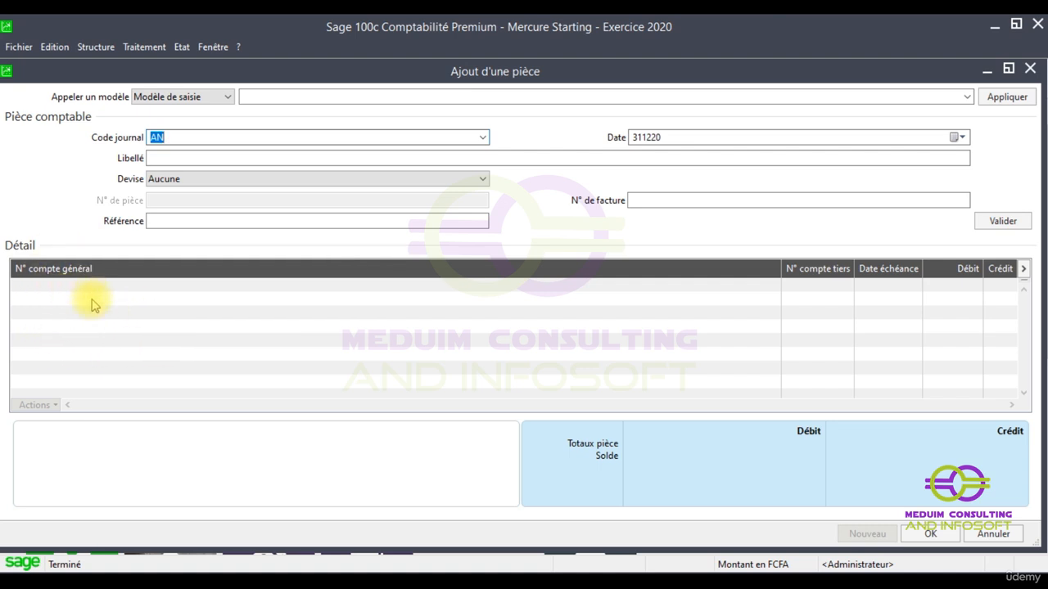
# Clear the journal code and select the journal AN A NOUVEAUX for the document
pyautogui.press('BackSpace')
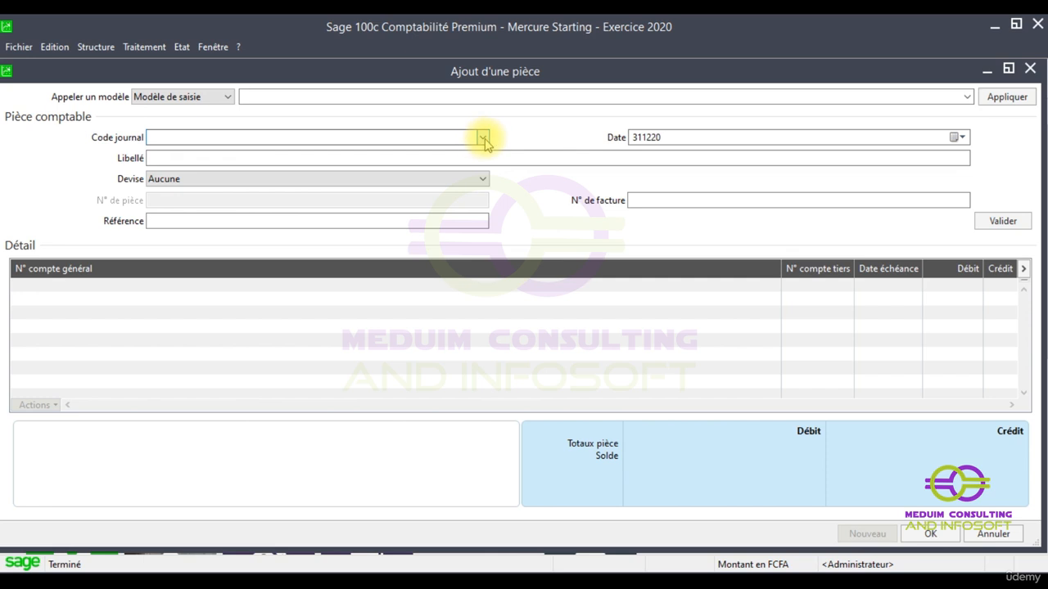
pyautogui.press('F4')
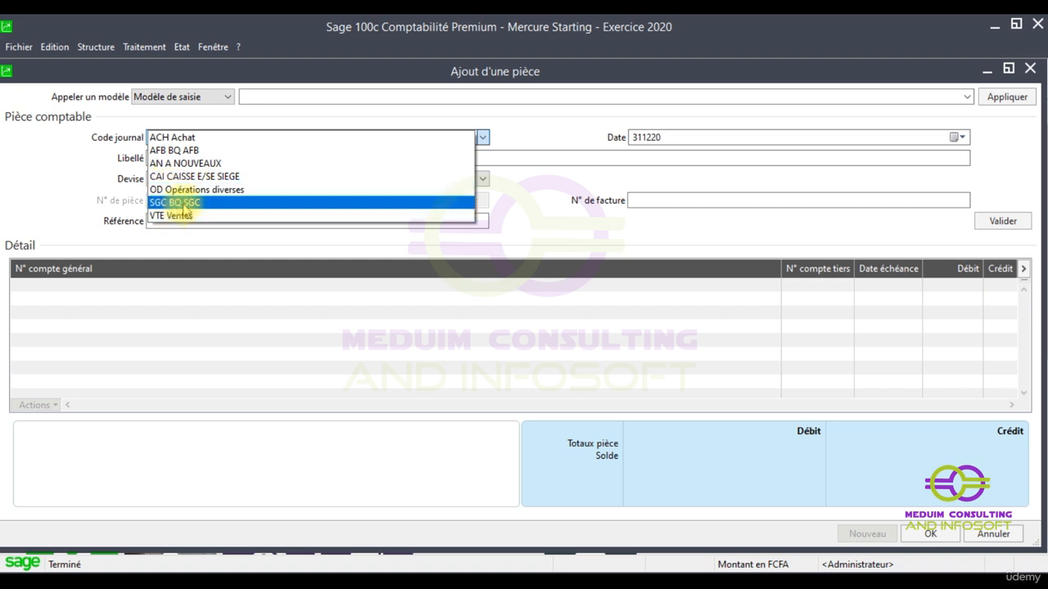
pyautogui.click(163, 163)
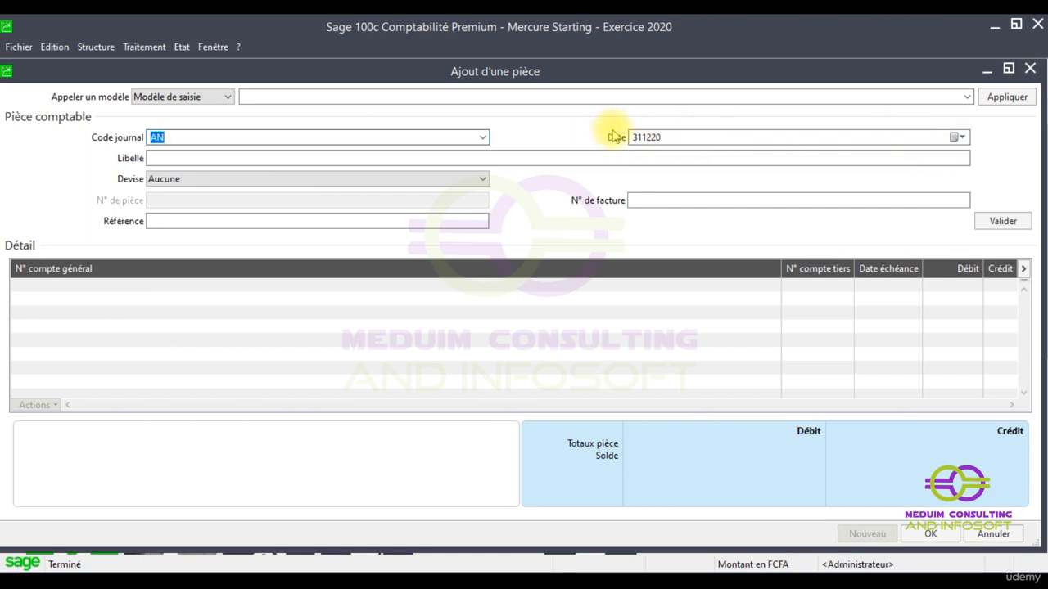
# Set the document's date to 011120
pyautogui.click(958, 138)
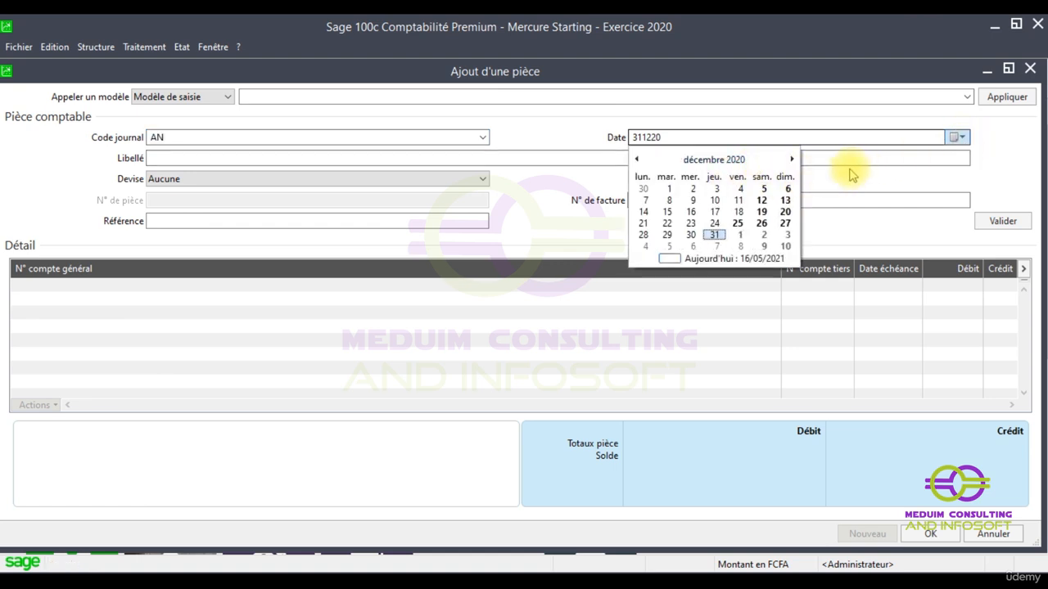
pyautogui.click(846, 137)
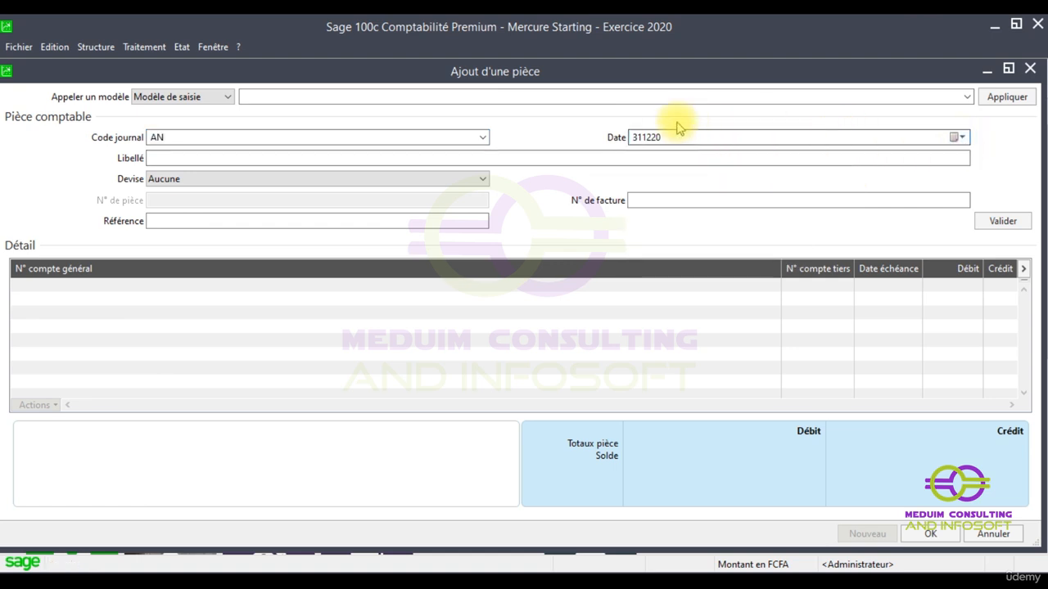
pyautogui.moveTo(679, 136); pyautogui.dragTo(573, 135)
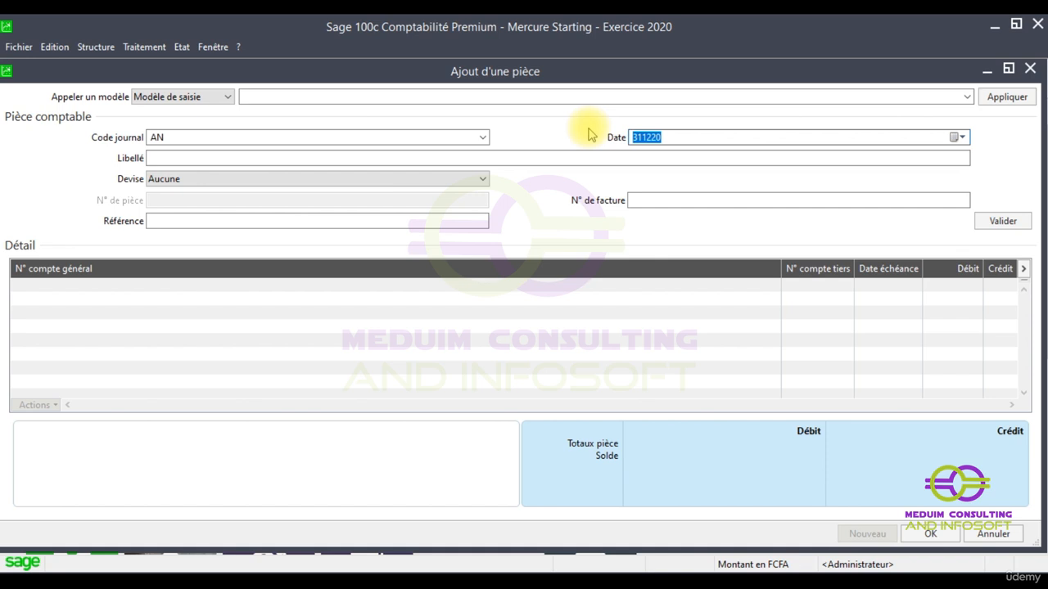
pyautogui.write('0111')
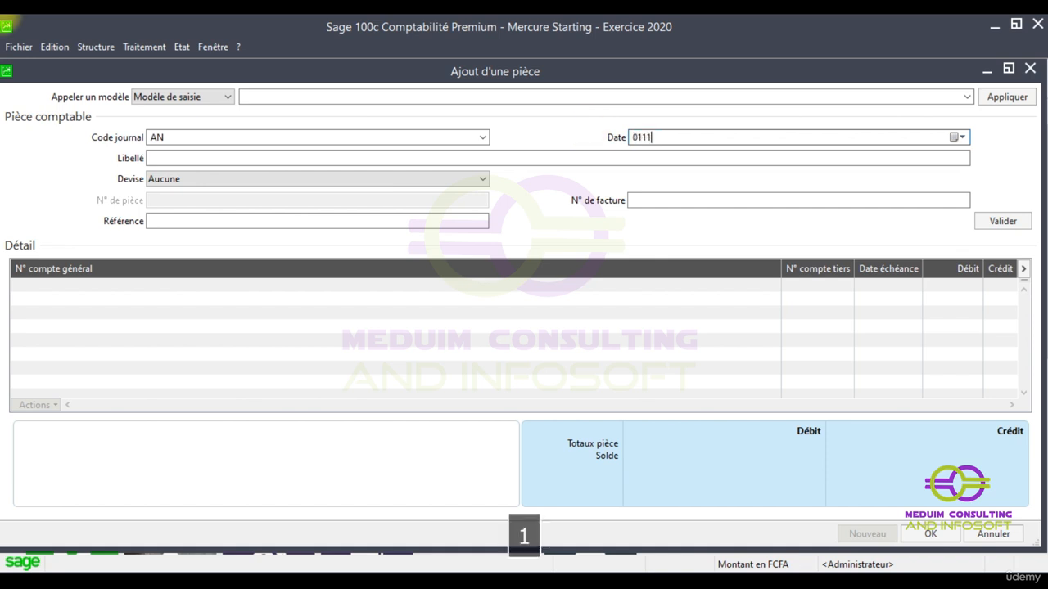
pyautogui.write('20')
# Using the date calendar, change the document's date to 15 October 2020 and back to 1 November 2020
pyautogui.click(956, 137)
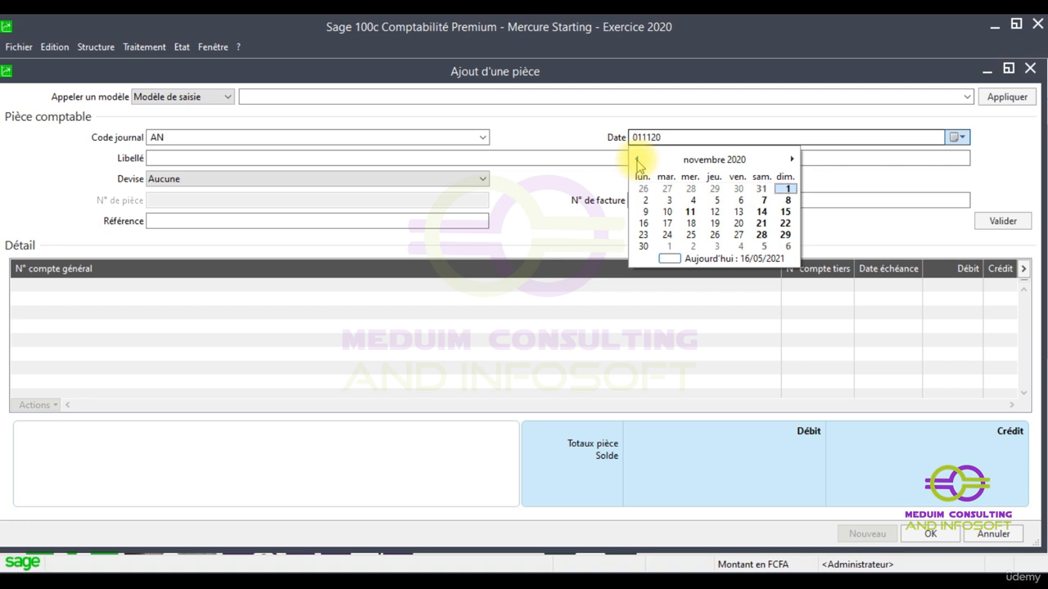
pyautogui.click(637, 161)
pyautogui.click(716, 212)
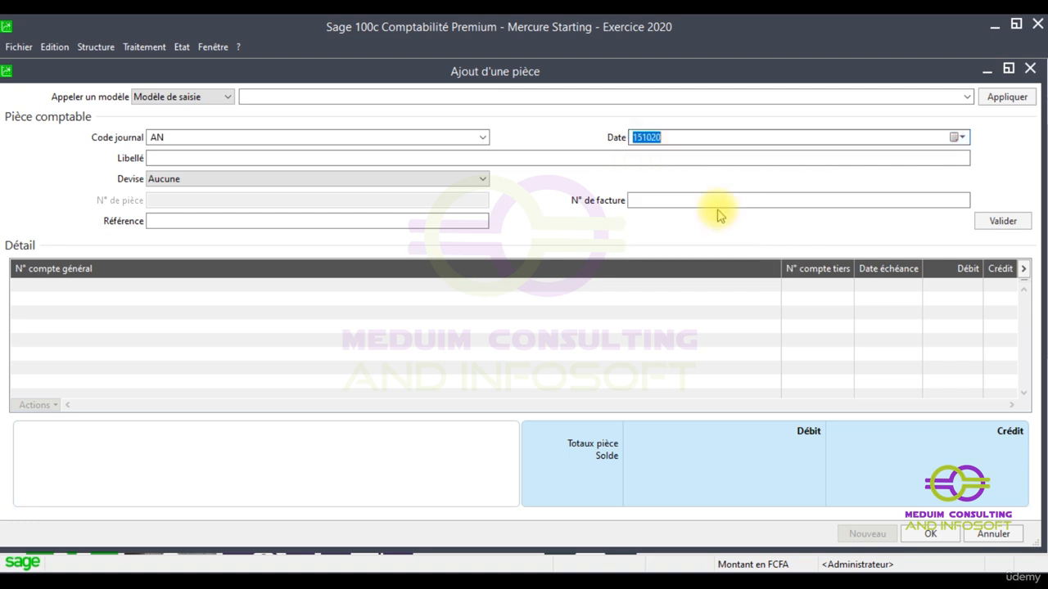
pyautogui.click(957, 137)
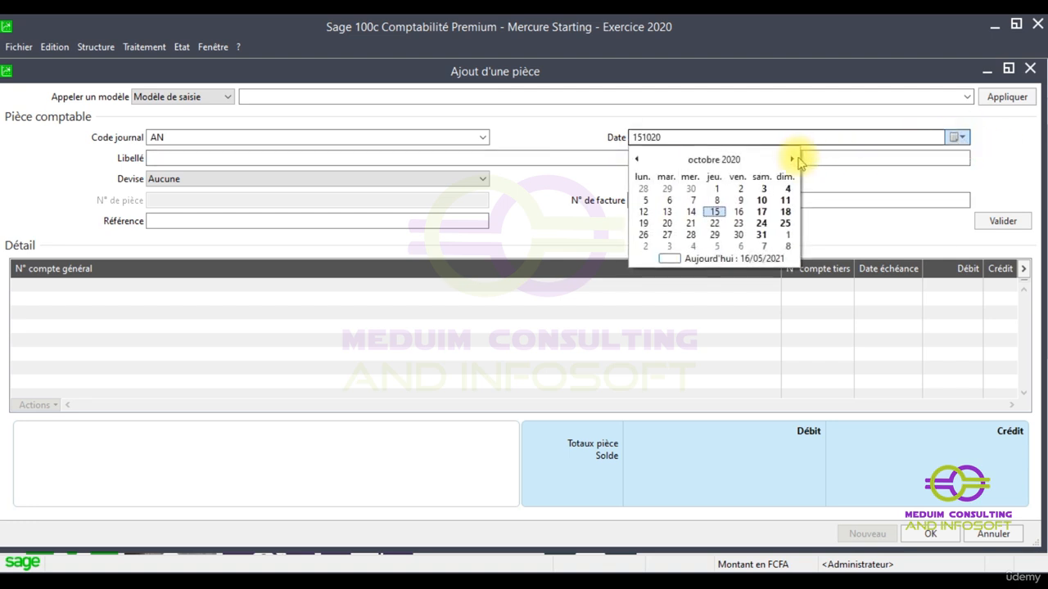
pyautogui.click(791, 159)
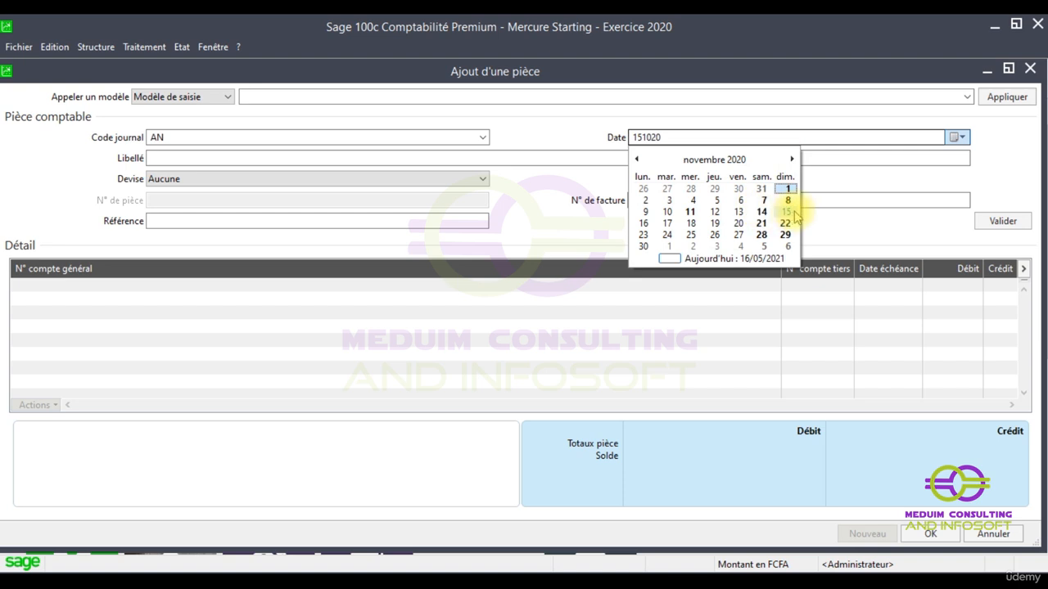
pyautogui.click(788, 189)
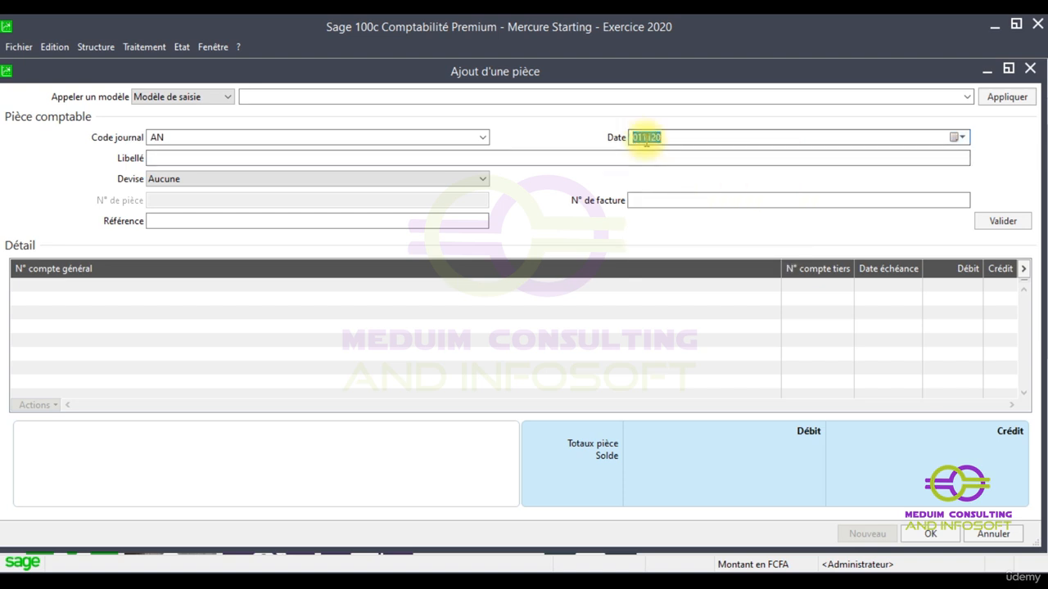
# Enter REPRISE DES A NOUVEAUX as the document's Libellé
pyautogui.click(239, 155)
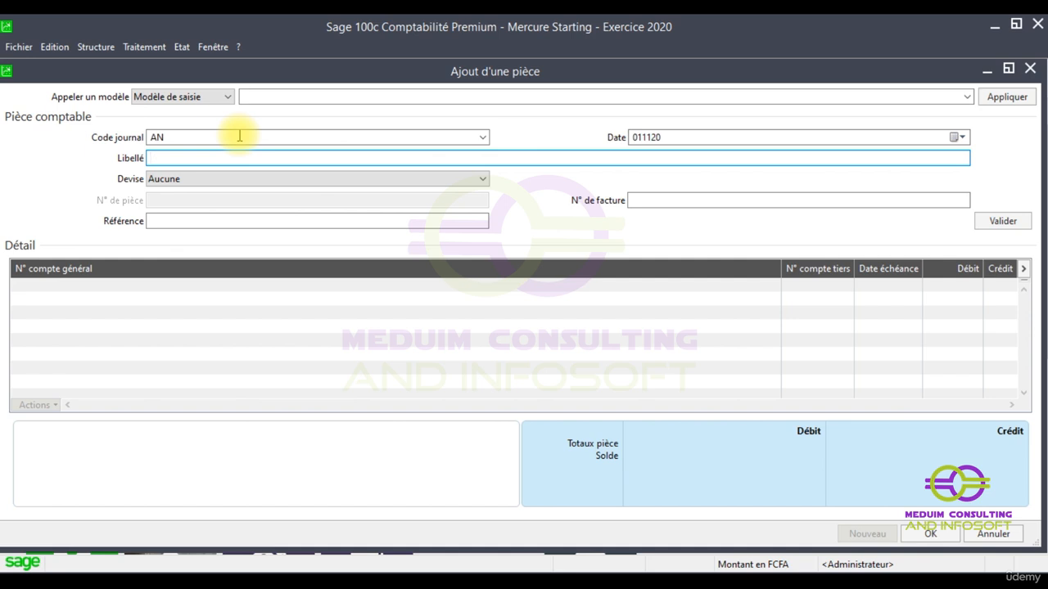
pyautogui.write('RE')
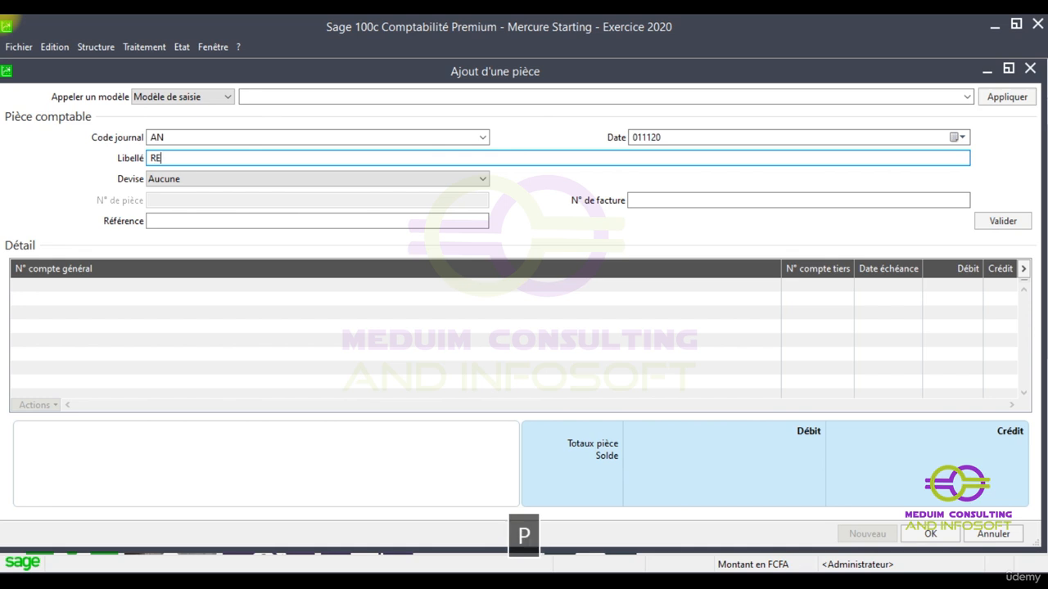
pyautogui.write('PRISE DES ')
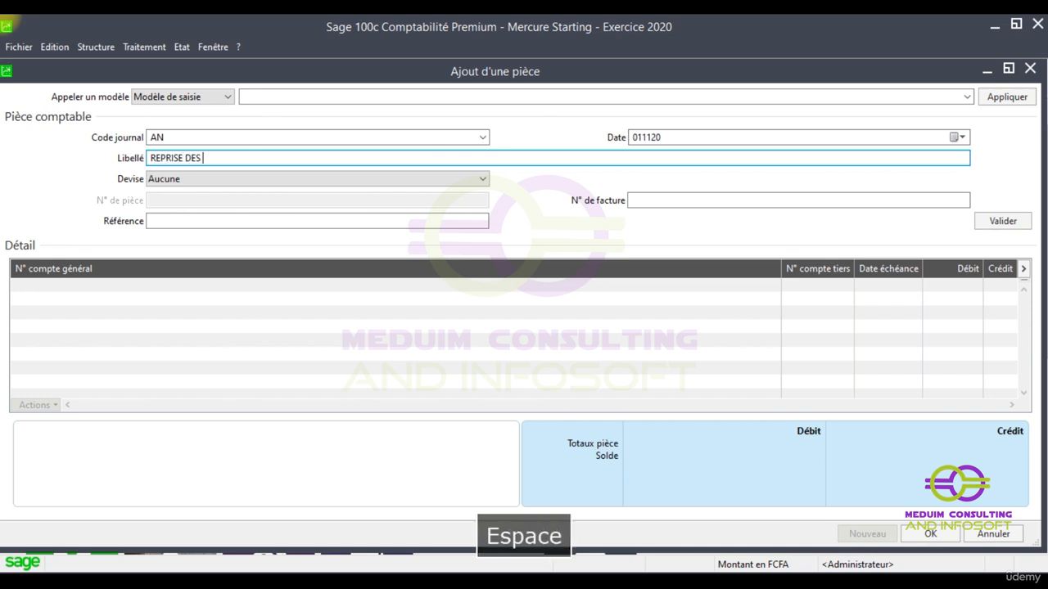
pyautogui.write('A NOUV')
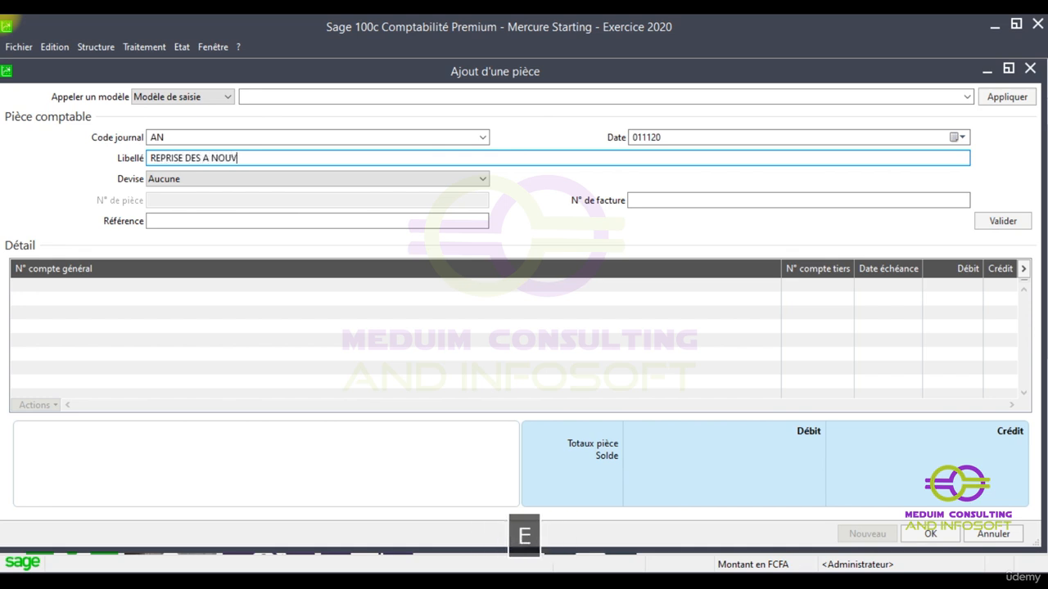
pyautogui.write('EAUX')
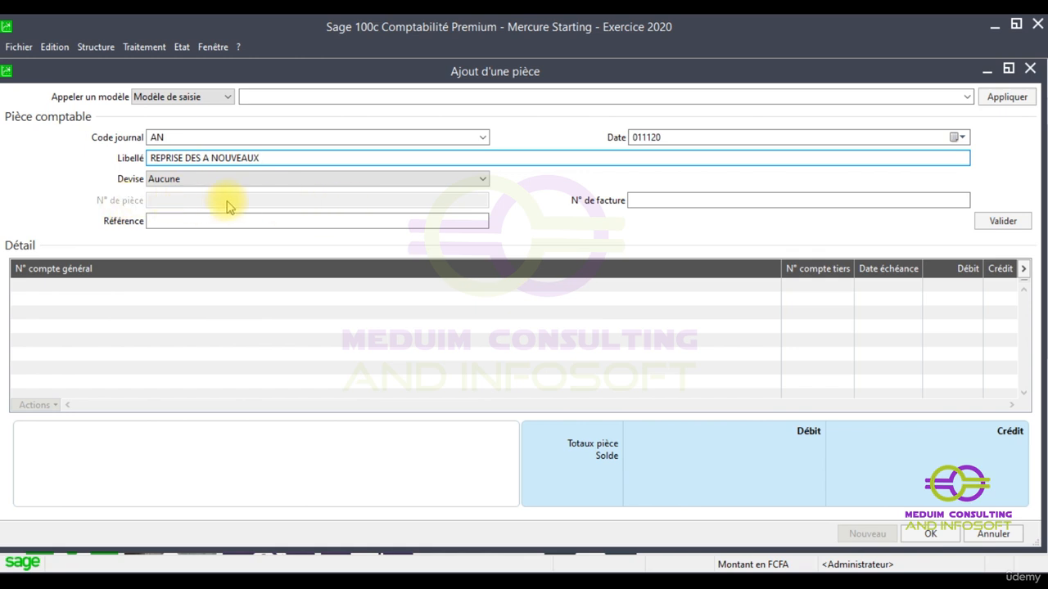
# Enter A NOUVEAUX as the document's Référence and validate the document header
pyautogui.click(174, 219)
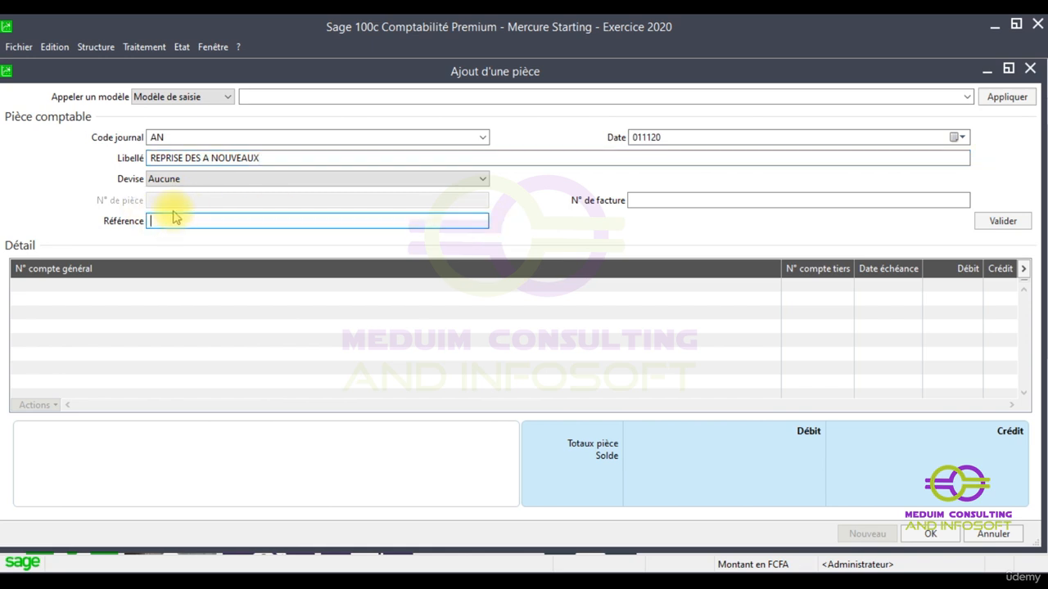
pyautogui.write('A NOU')
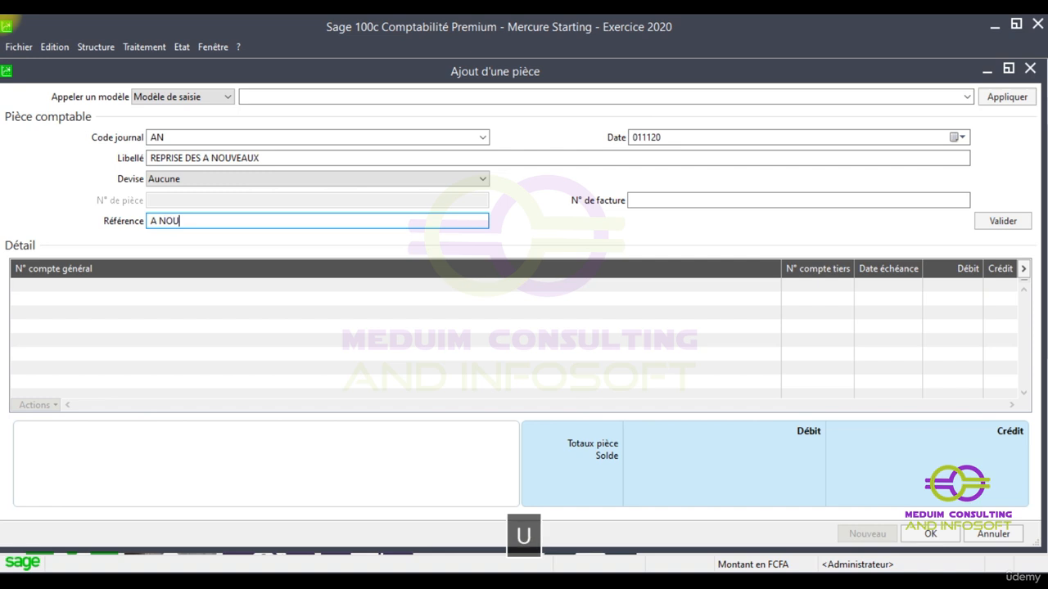
pyautogui.write('VEAUX')
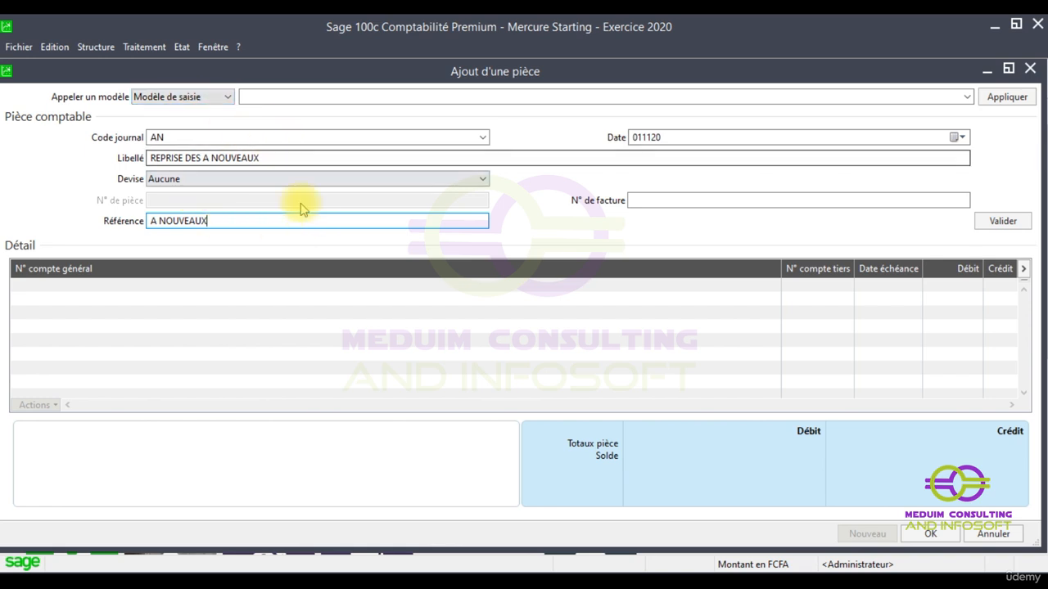
pyautogui.click(998, 223)
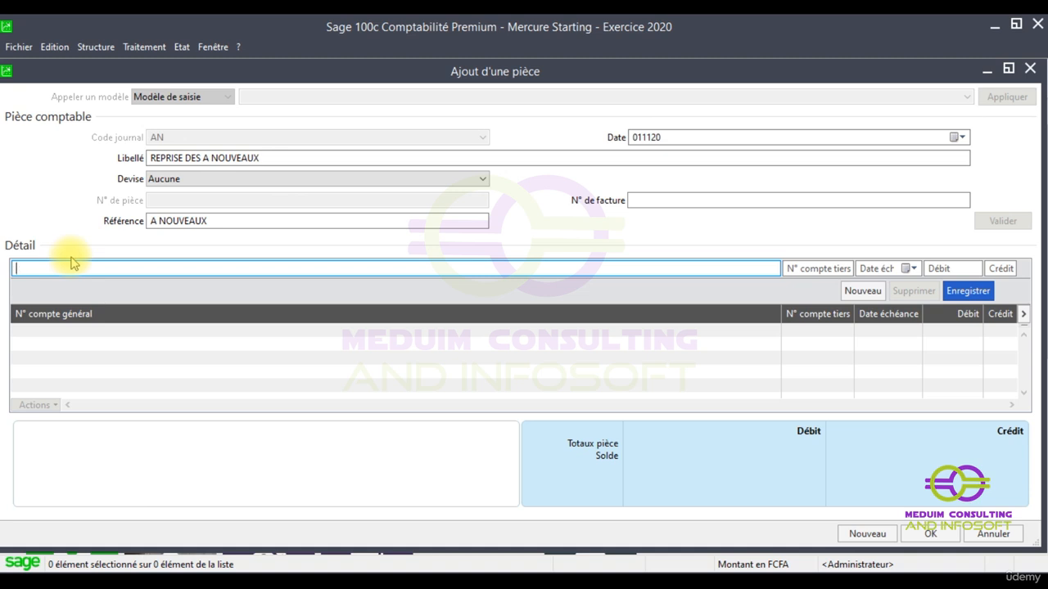
# Record a detail line debiting general account 22210000 with 96 016 000, and auto-adjust the detail list's columns
pyautogui.write('2221')
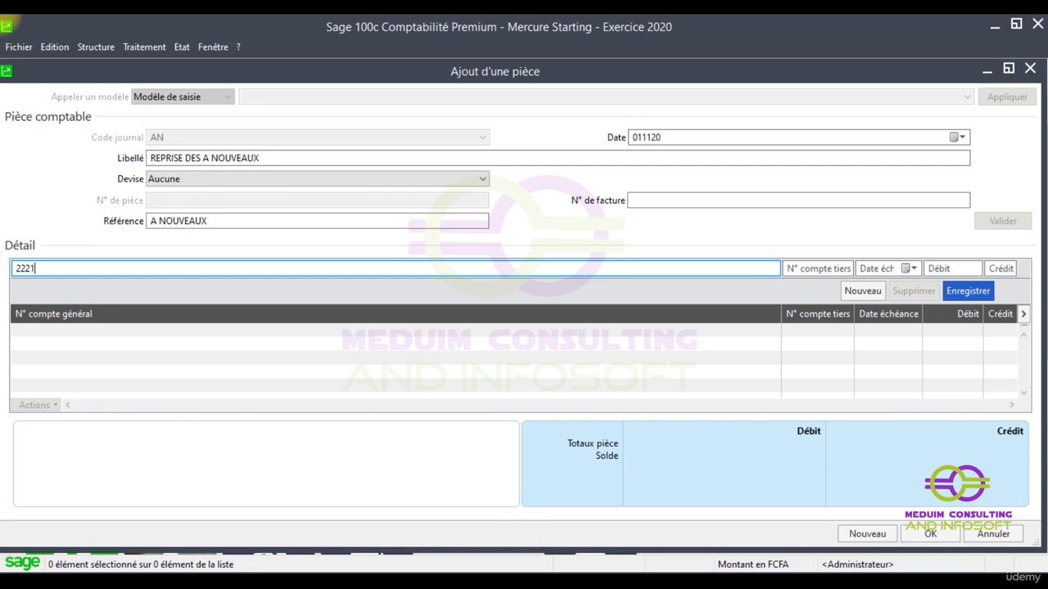
pyautogui.press('Tab')
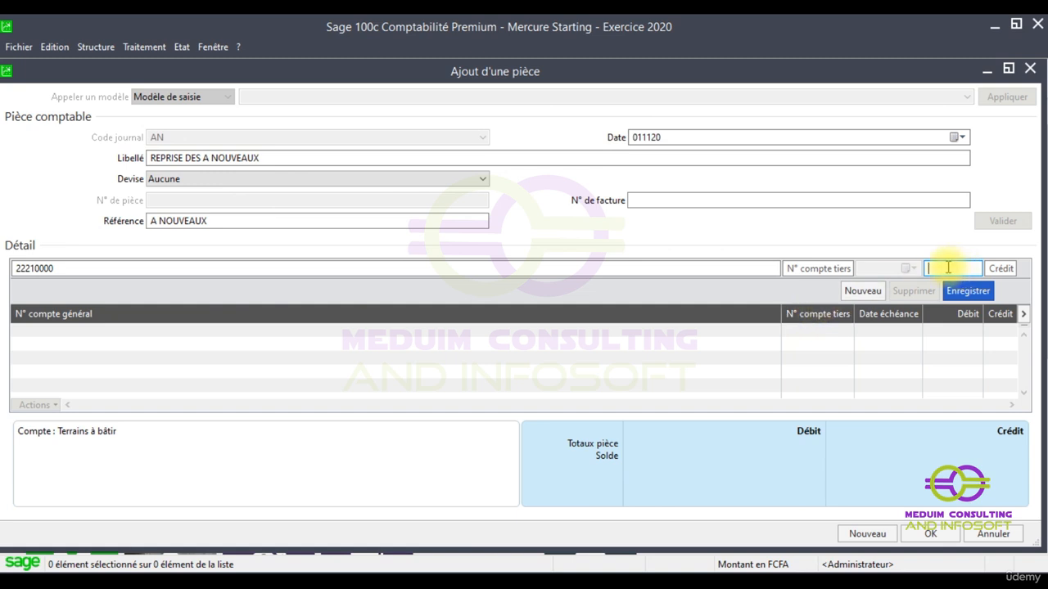
pyautogui.write('96')
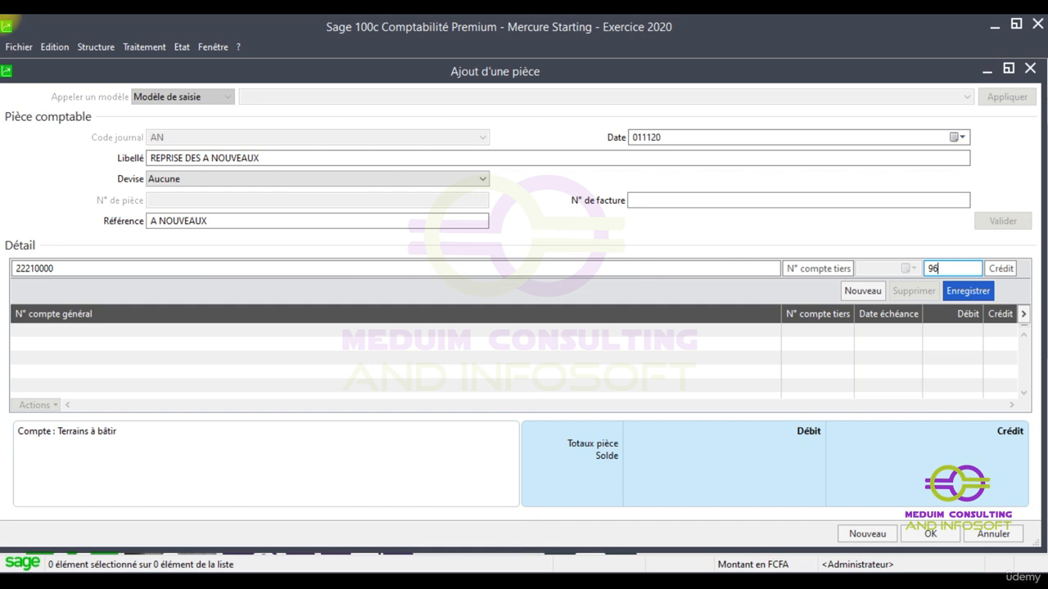
pyautogui.write('0156')
pyautogui.press('BackSpace')
pyautogui.press('BackSpace')
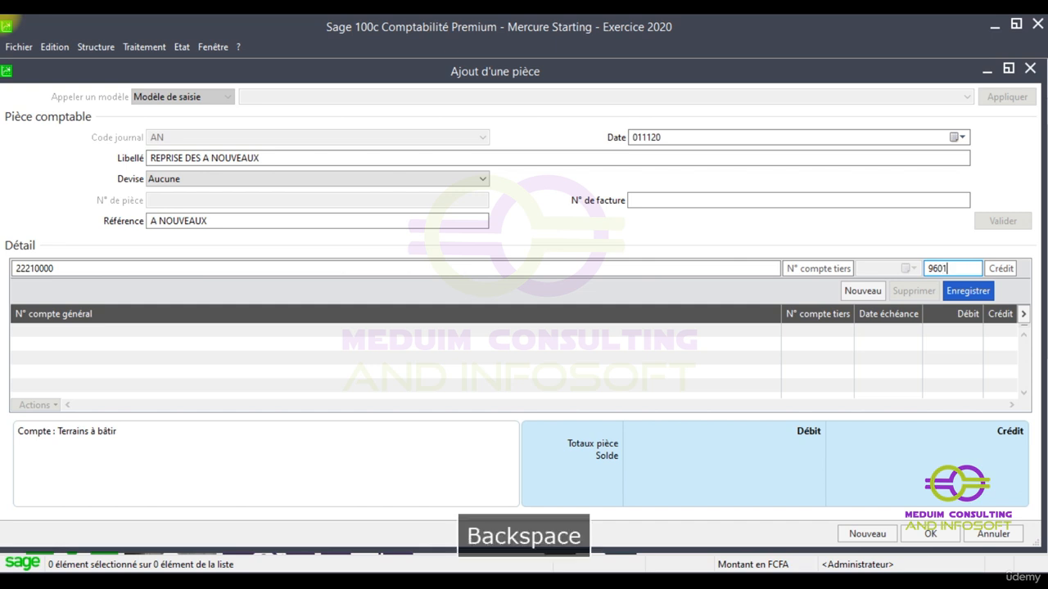
pyautogui.write('6 ')
pyautogui.write('00')
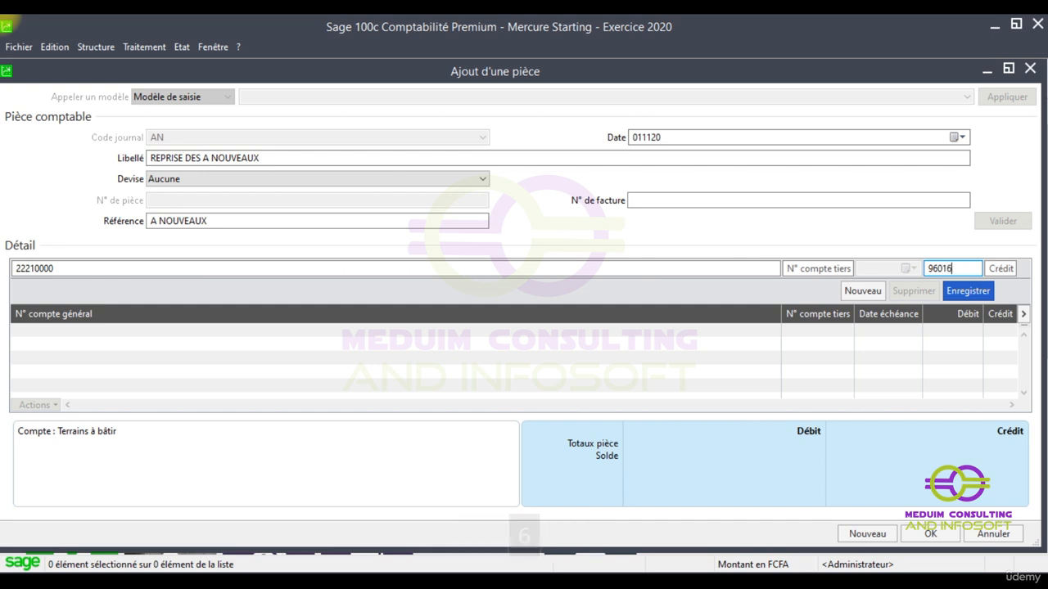
pyautogui.write('0')
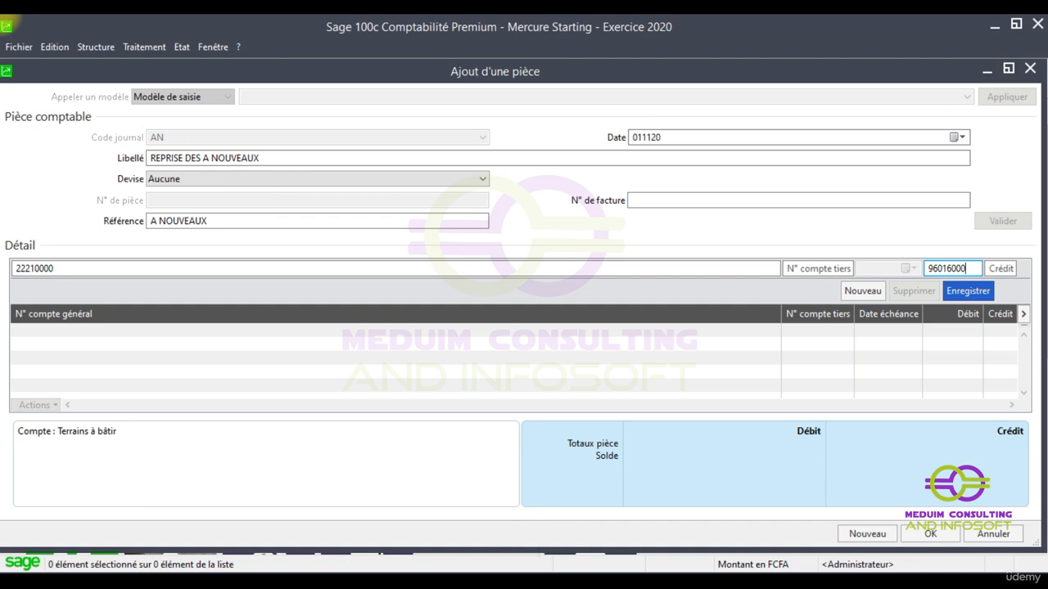
pyautogui.press('Return')
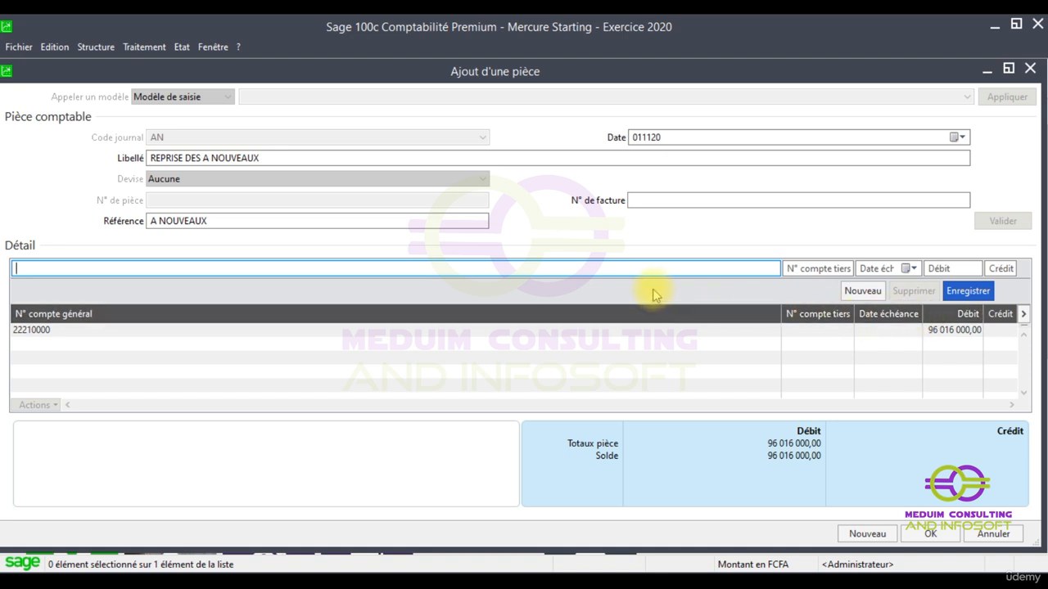
pyautogui.rightClick(554, 342)
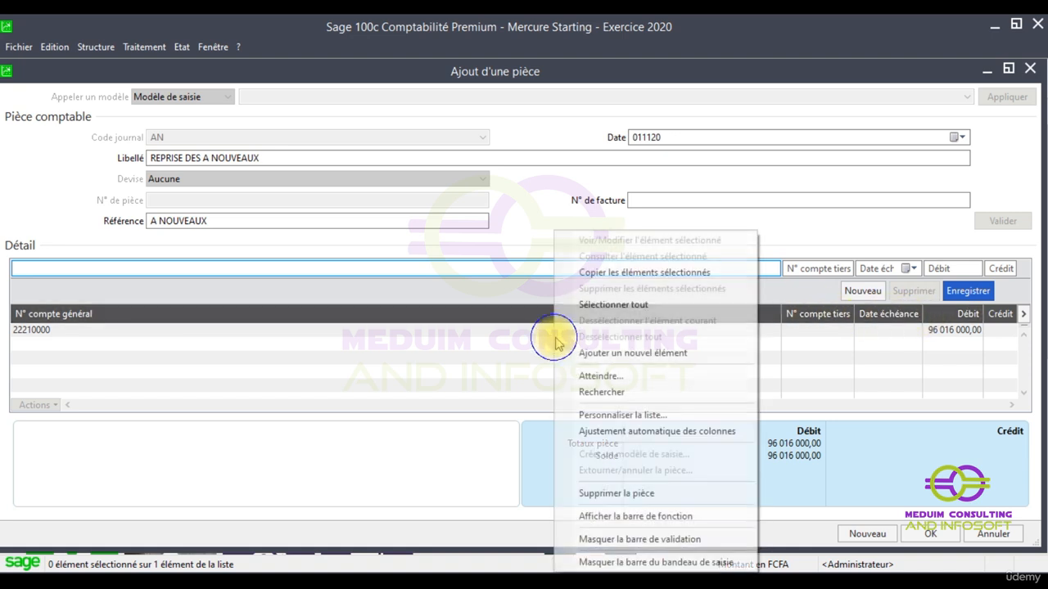
pyautogui.click(652, 432)
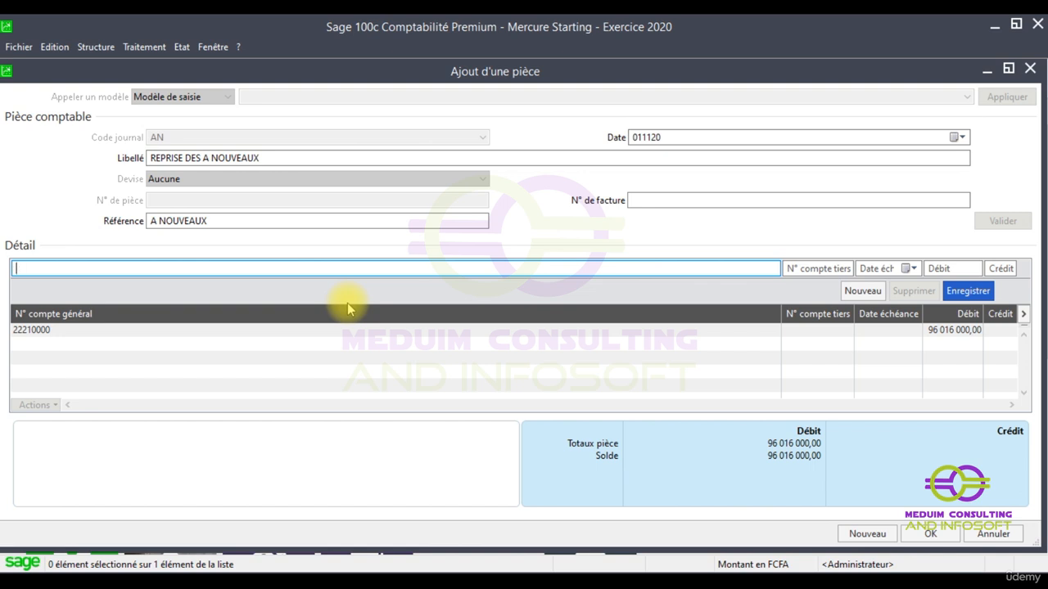
# Record a detail line debiting general account 23130000 with 220 000 000
pyautogui.write('2313')
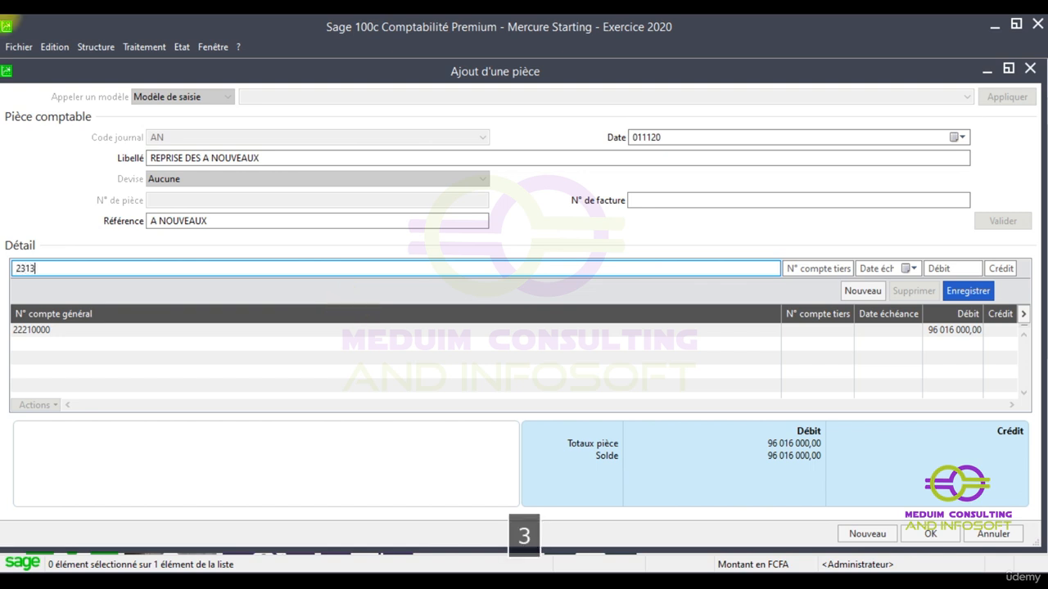
pyautogui.press('Tab')
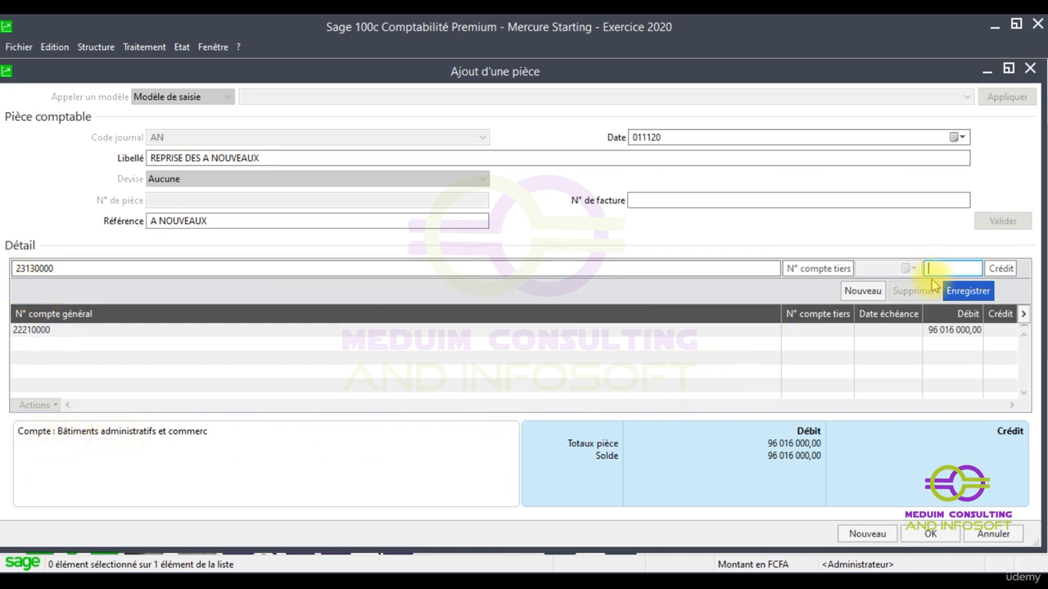
pyautogui.write('220000')
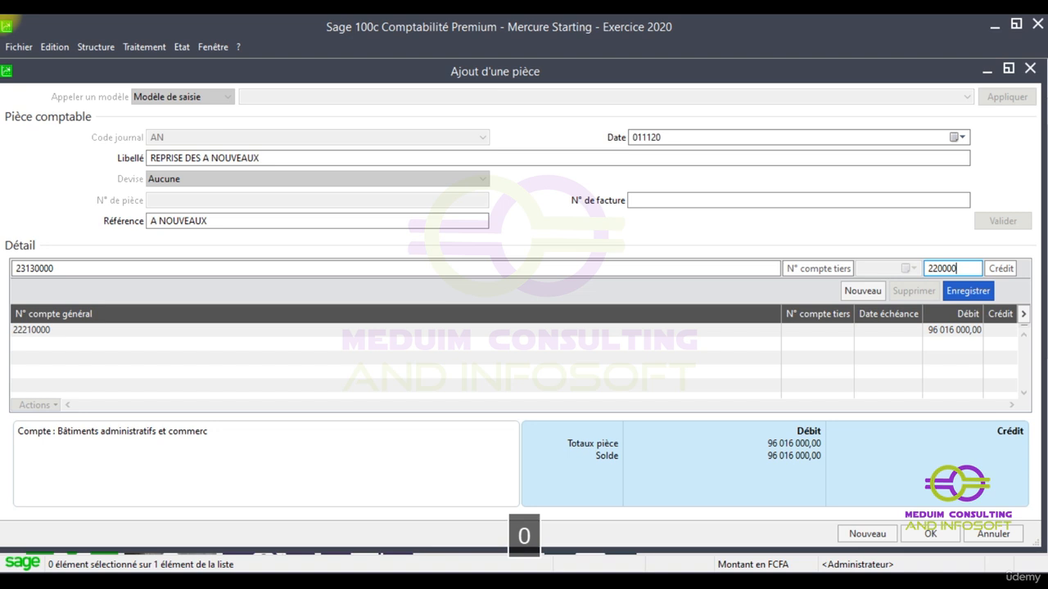
pyautogui.write('000')
pyautogui.press('Return')
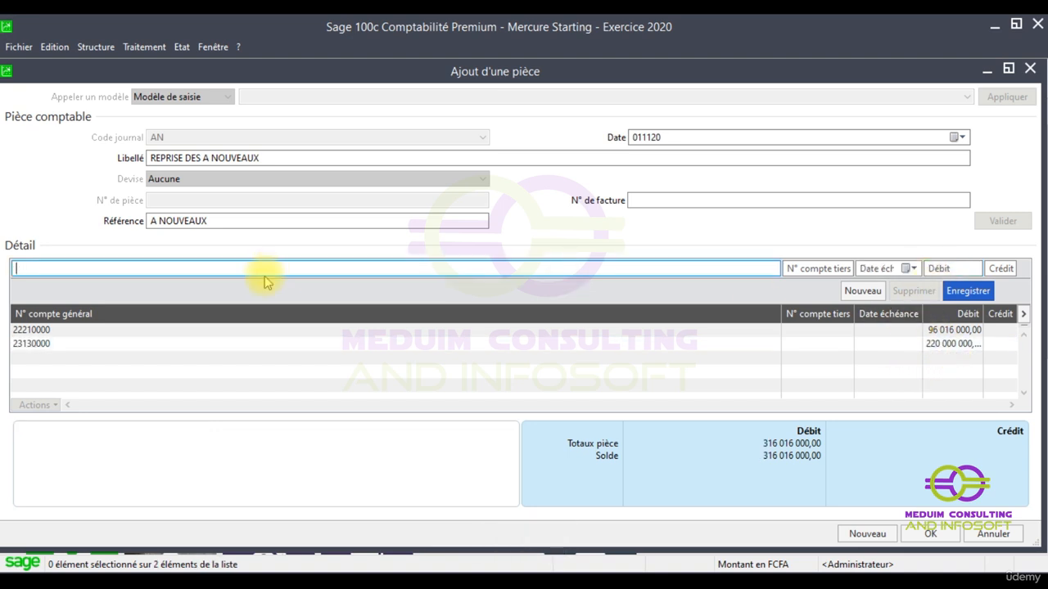
# Record a detail line debiting general account 24440000 with 12 000 000
pyautogui.write('2444')
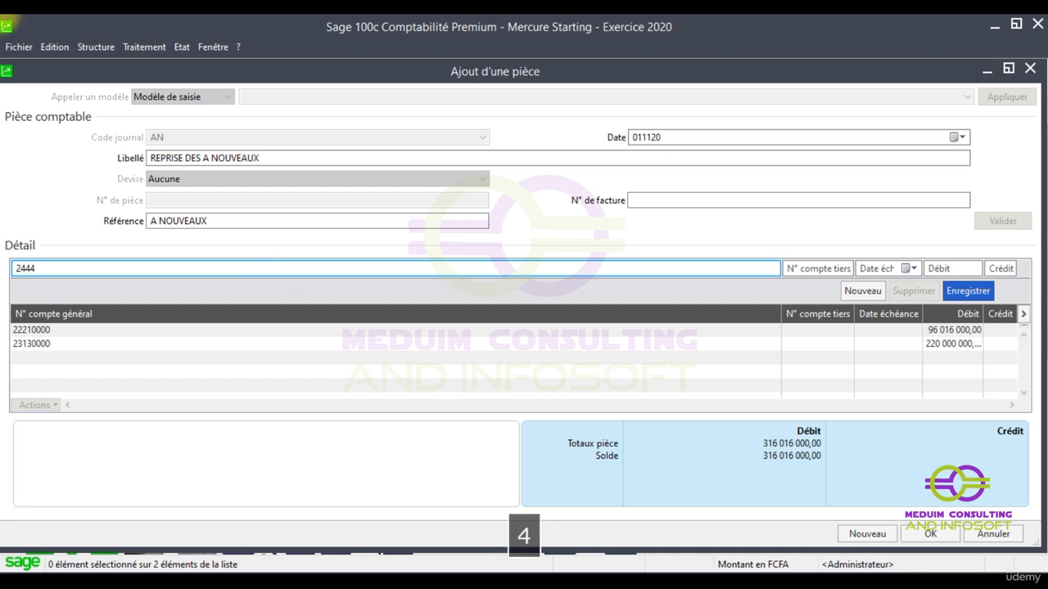
pyautogui.press('Tab')
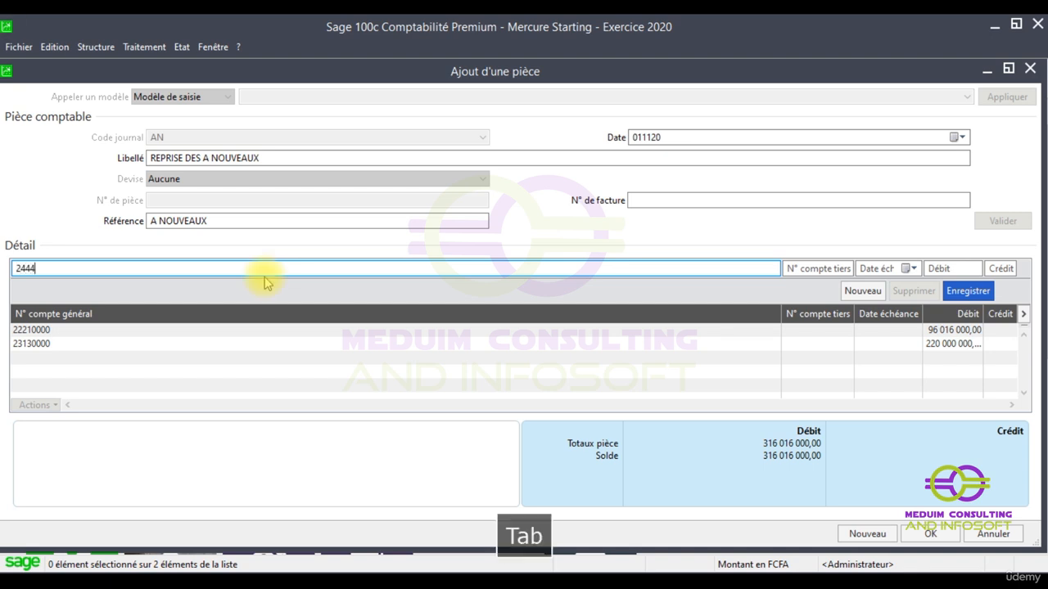
pyautogui.write('12 000 000')
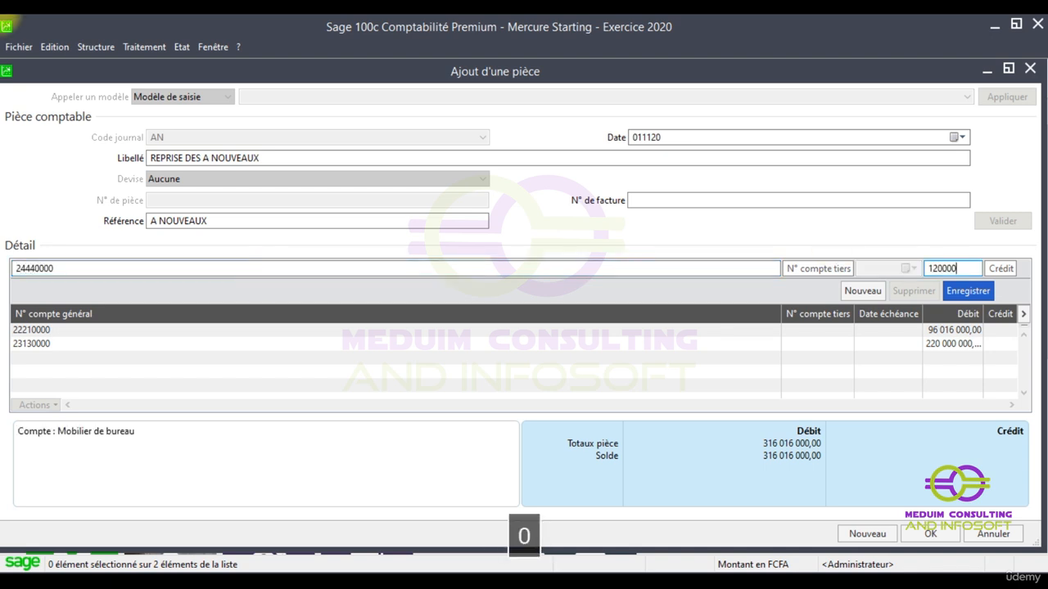
pyautogui.press('Return')
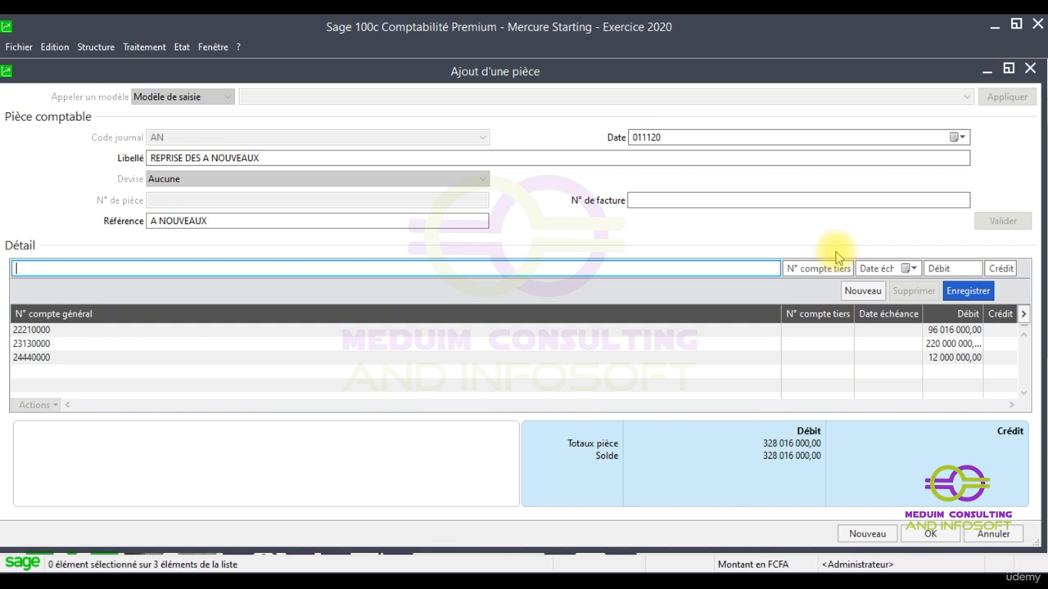
# Record a detail line debiting general account 24410000 with 6 000 000
pyautogui.write('24410000')
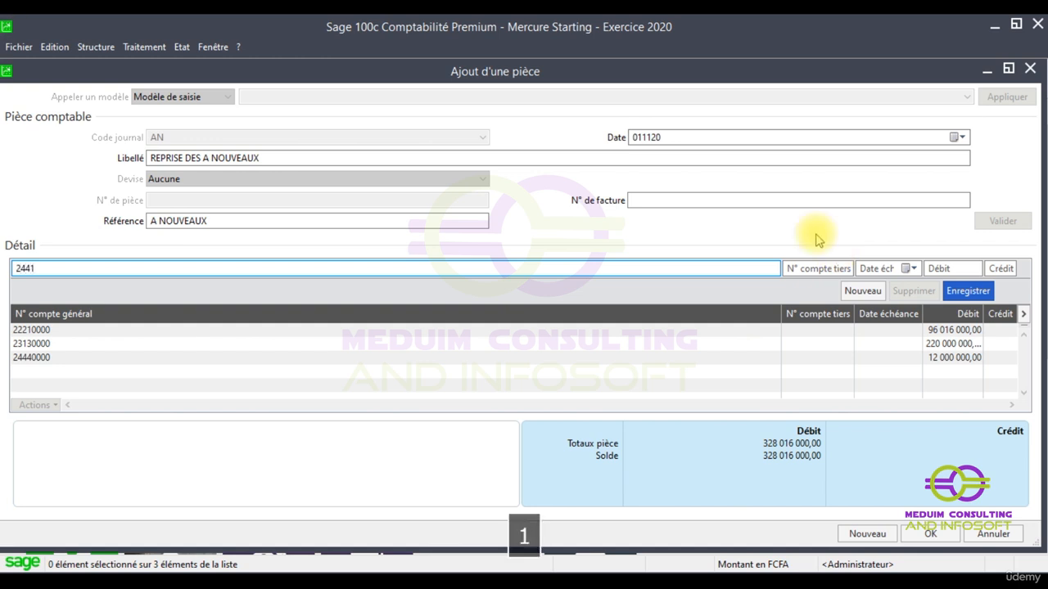
pyautogui.press('Tab')
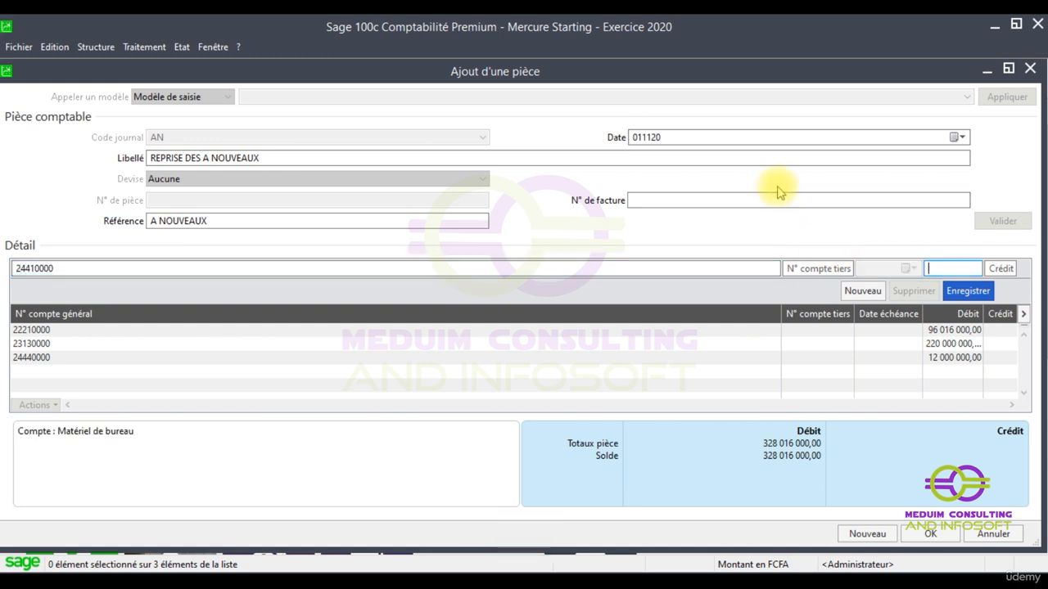
pyautogui.write('6 000 ')
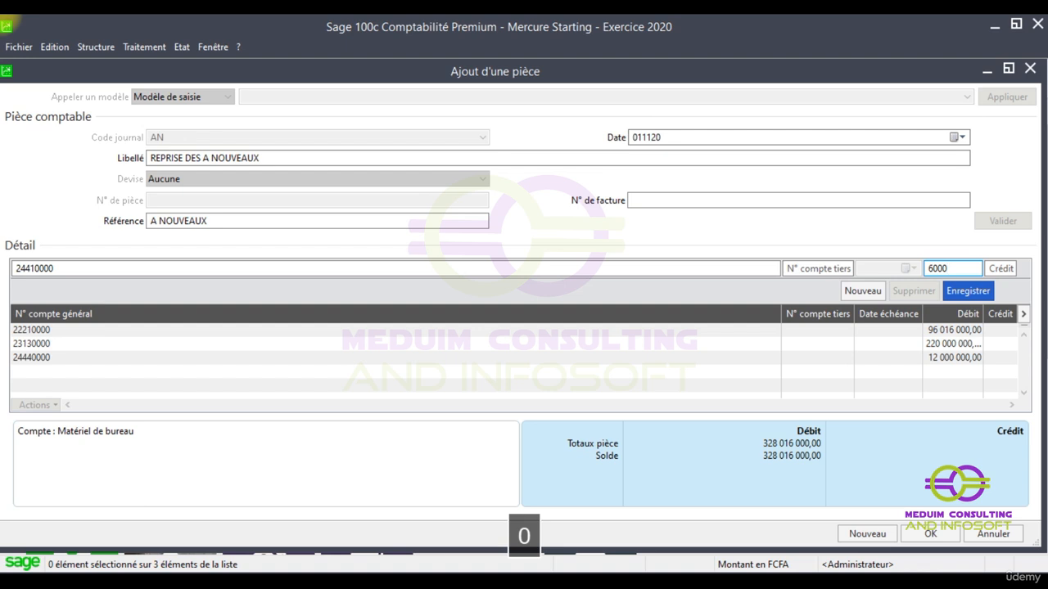
pyautogui.write('000')
pyautogui.press('Return')
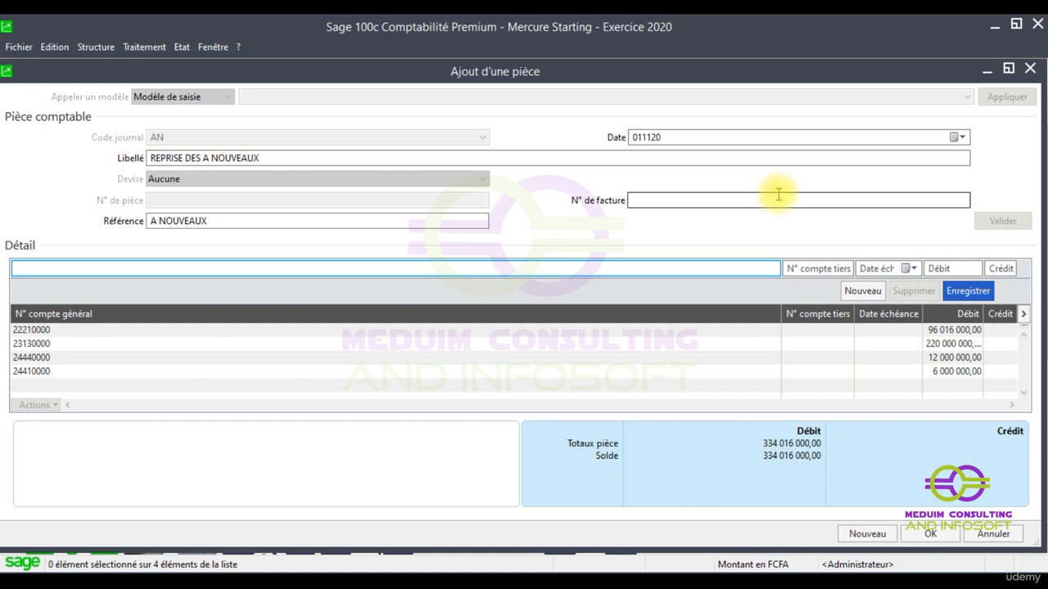
# Record a detail line crediting general account 28310000 with 45 650 000
pyautogui.write('2831')
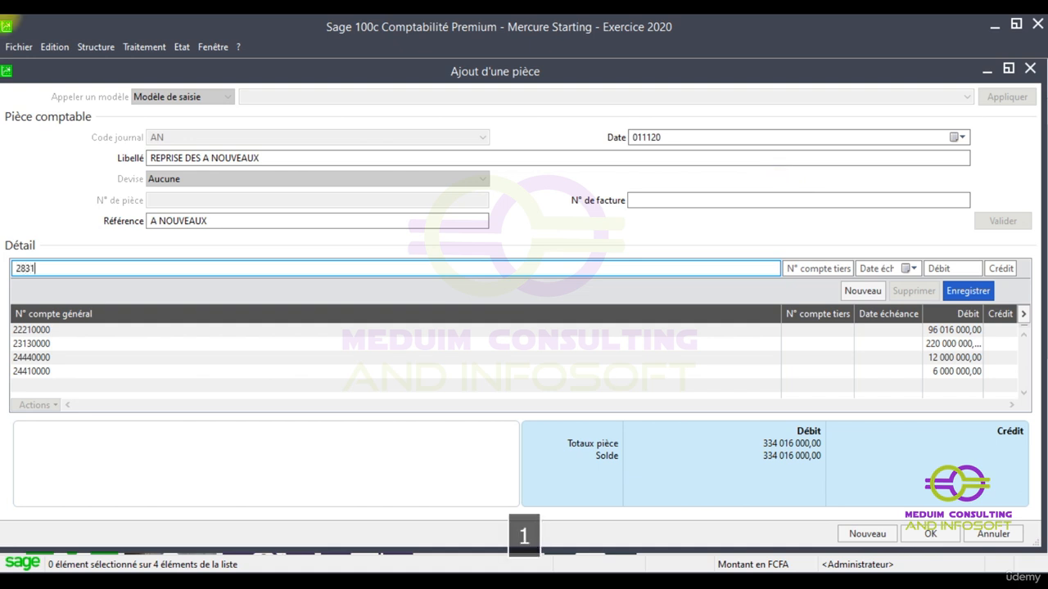
pyautogui.press('Tab')
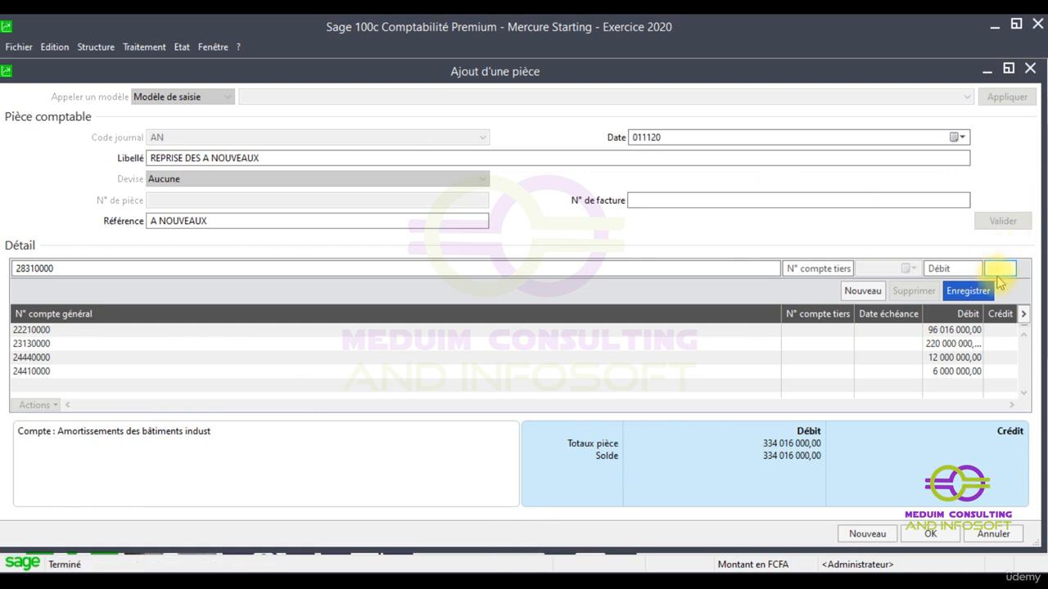
pyautogui.write('45650')
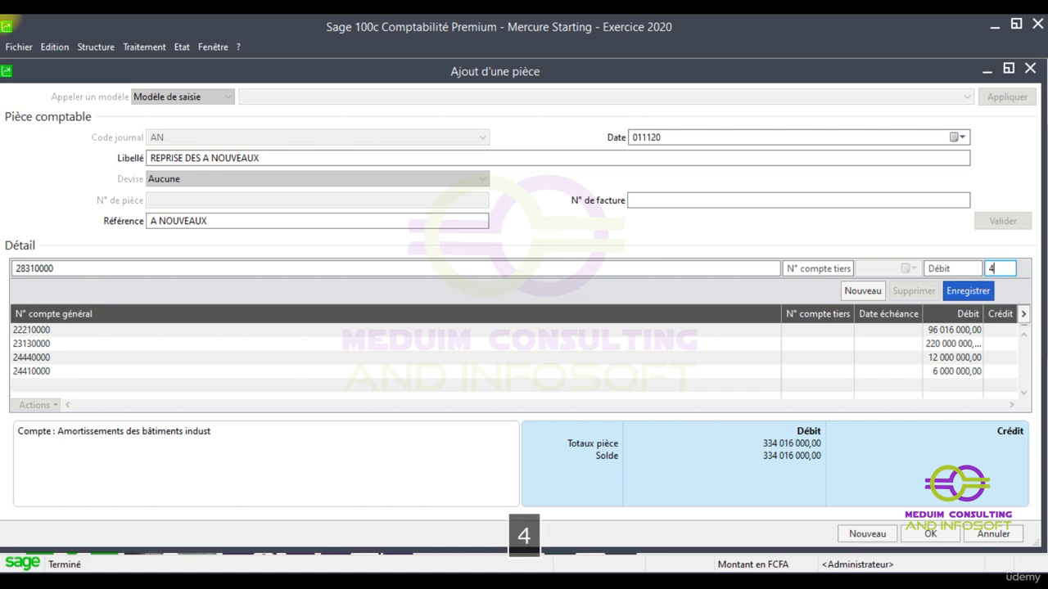
pyautogui.write('000')
pyautogui.press('Return')
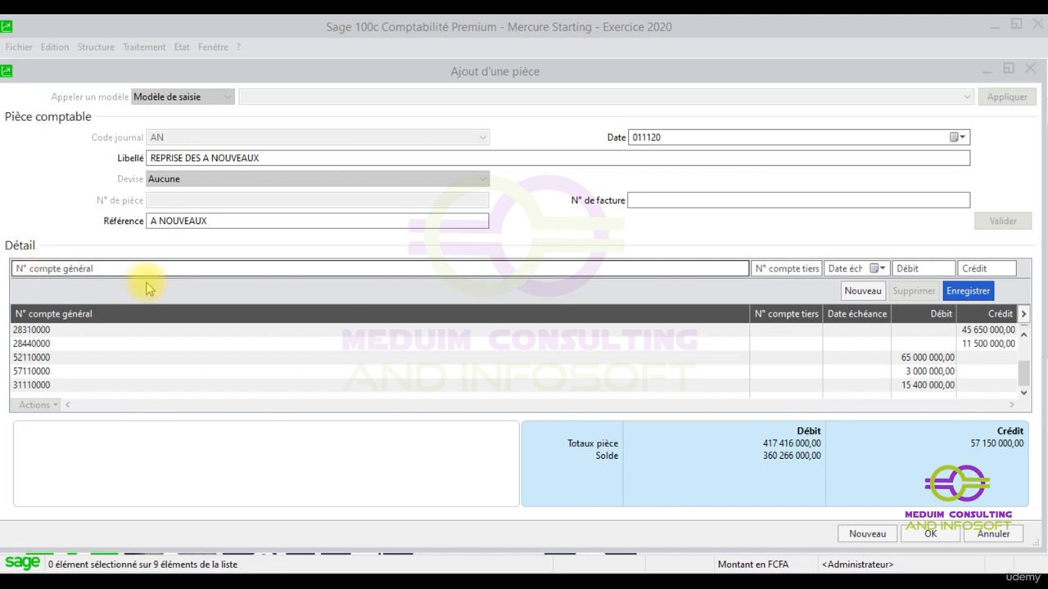
# Look up third-party accounts for INT and assign the client account INTE INTERELECTRO to the new detail line
pyautogui.click(782, 268)
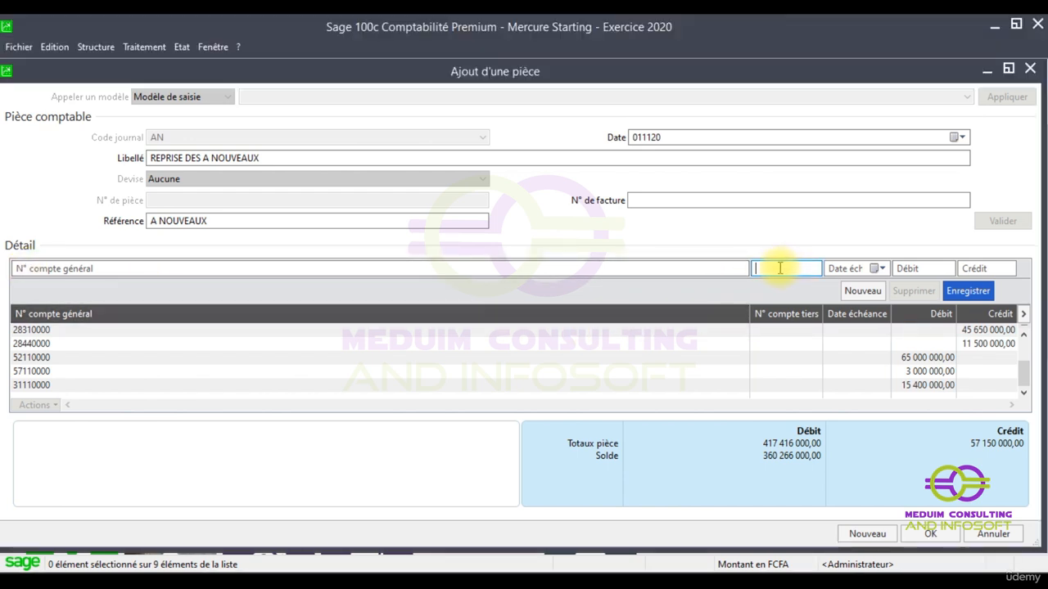
pyautogui.write('IN')
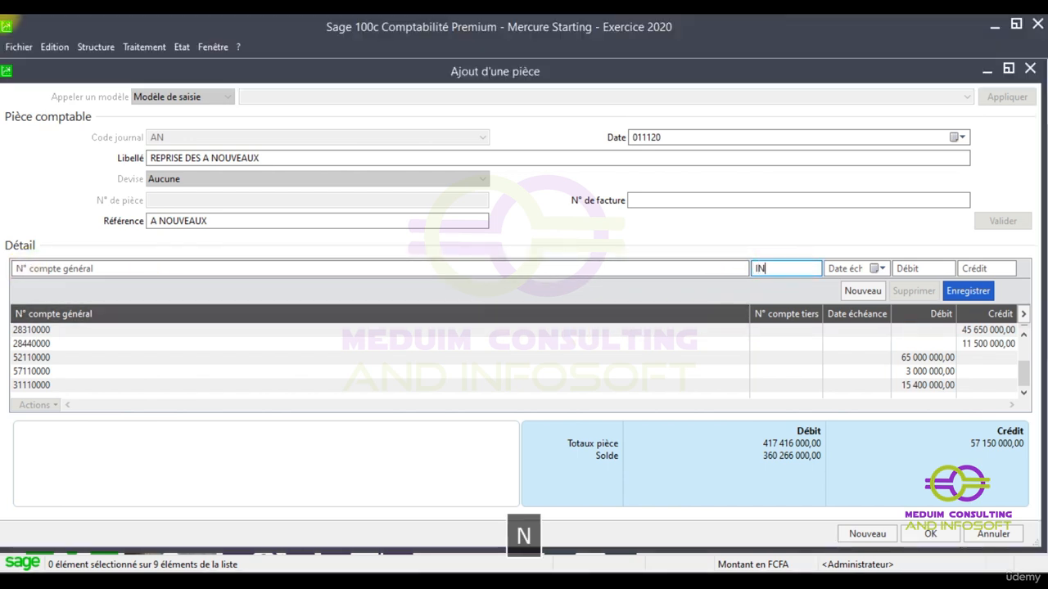
pyautogui.write('T')
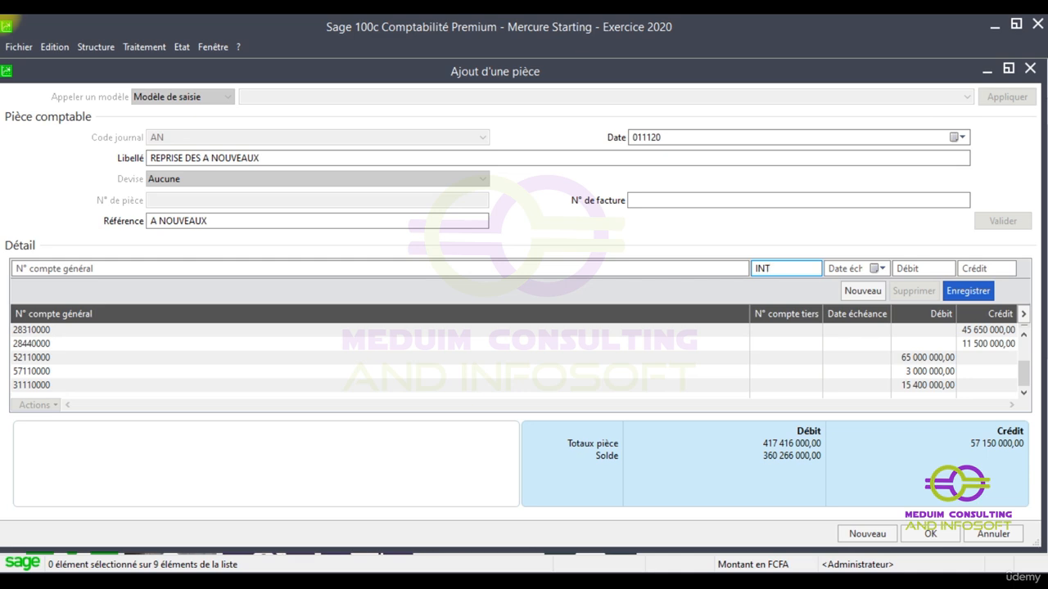
pyautogui.press('F4')
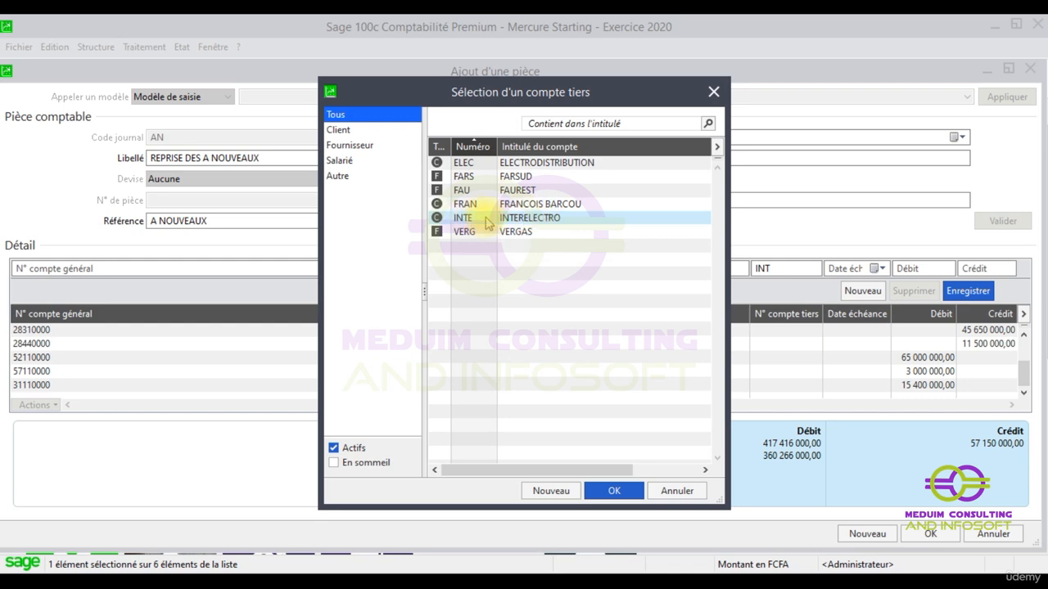
pyautogui.click(517, 215)
pyautogui.doubleClick(516, 218)
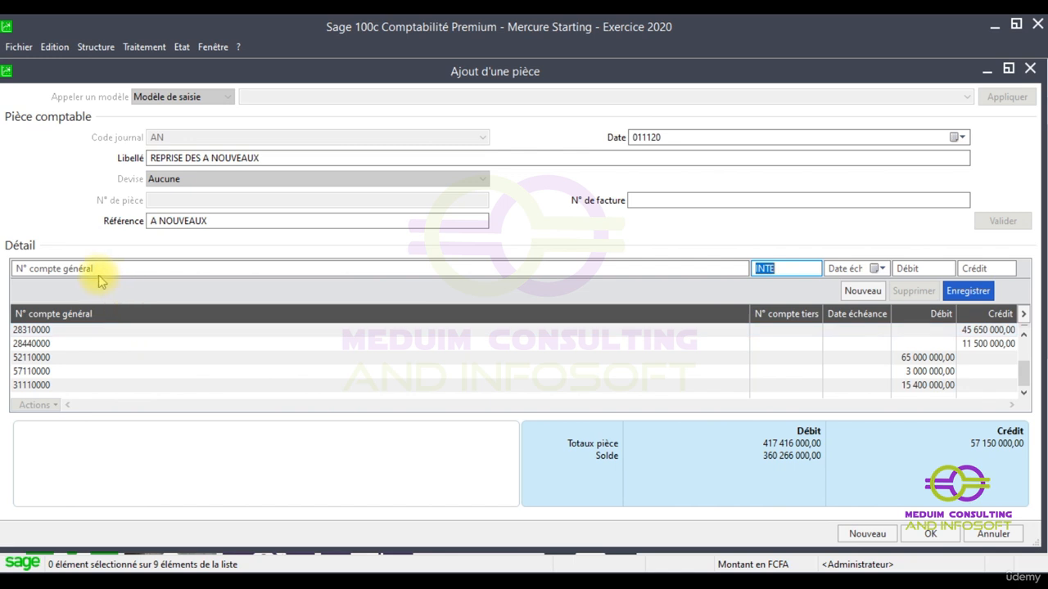
pyautogui.press('Tab')
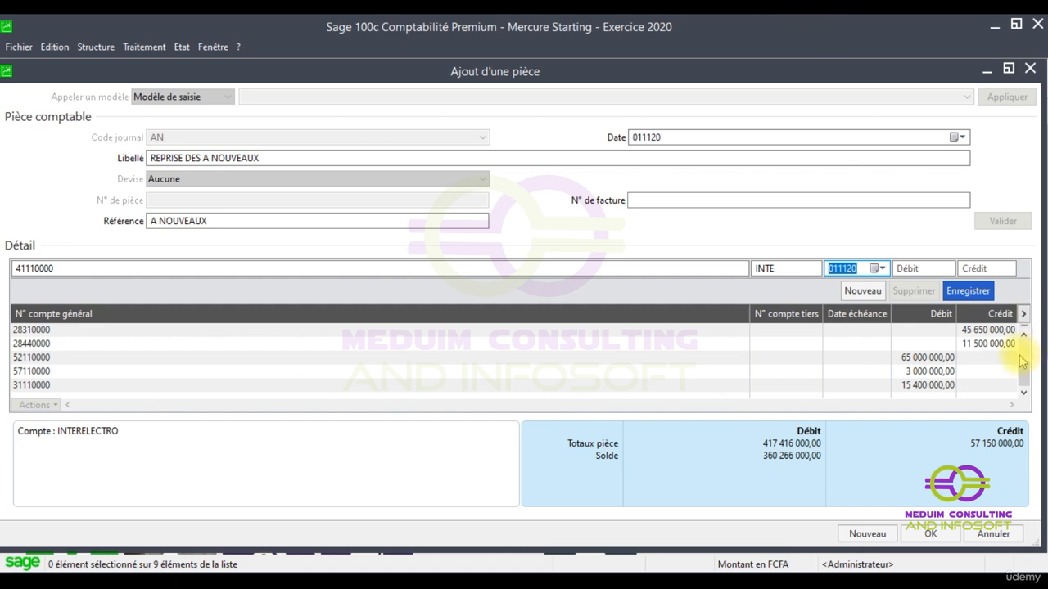
# Set the INTE client line's due date to 15 November 2020 and record it with a debit of 2 600 000
pyautogui.click(876, 270)
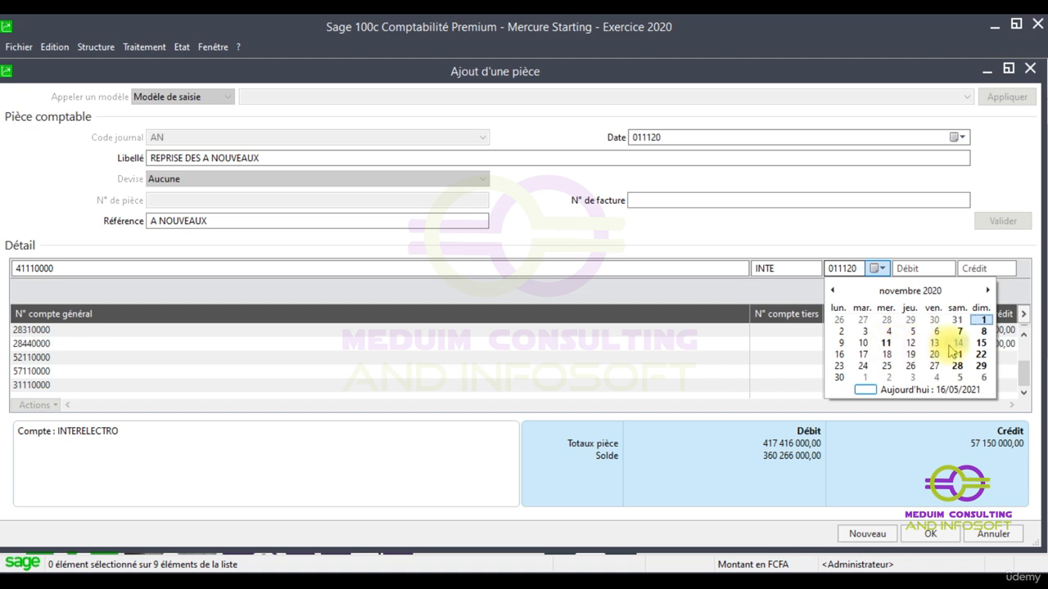
pyautogui.click(985, 348)
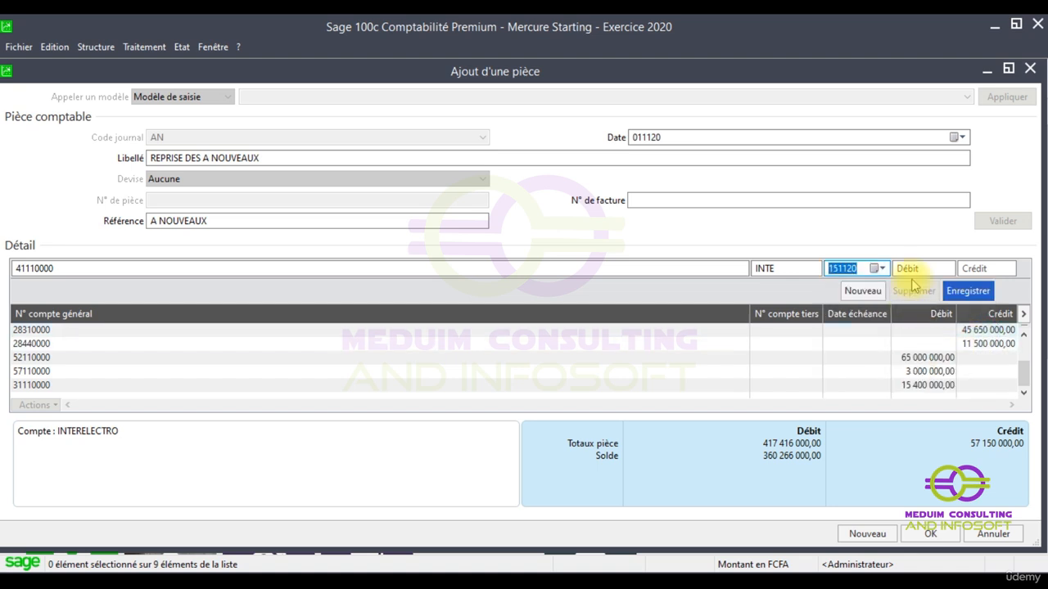
pyautogui.press('Tab')
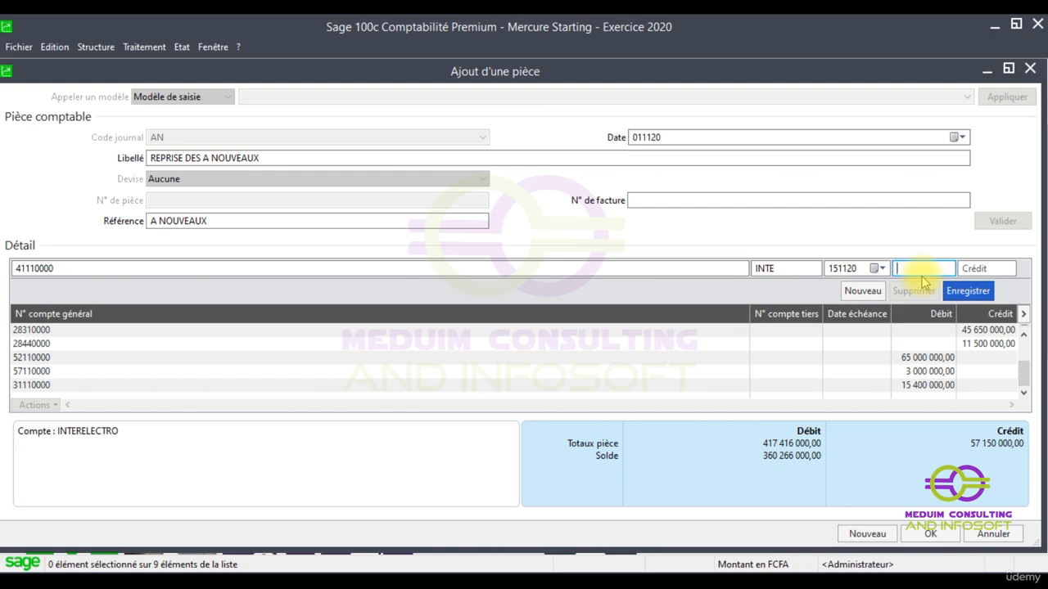
pyautogui.write('2600')
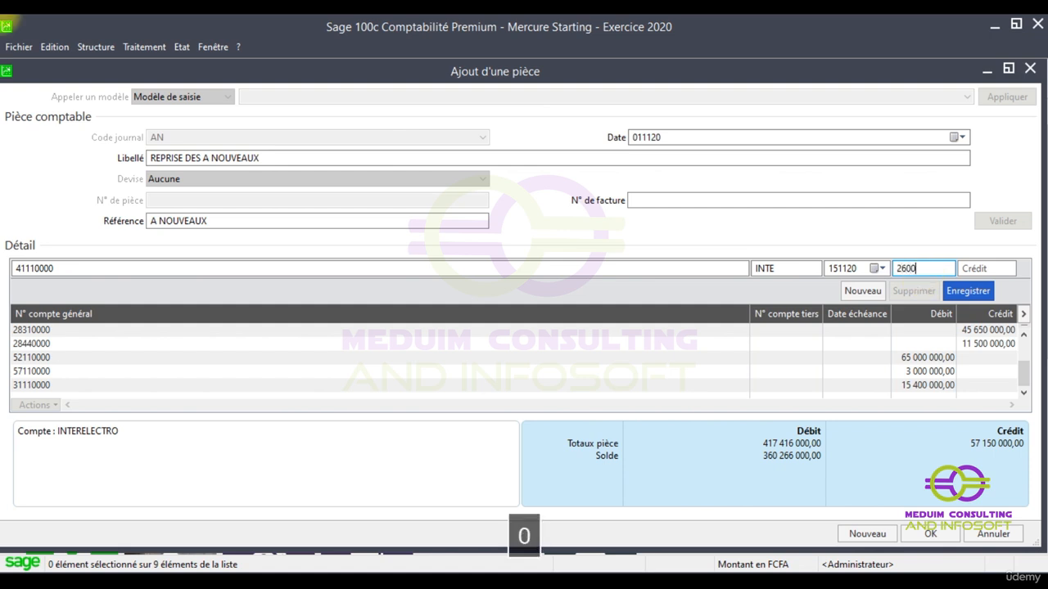
pyautogui.write('000')
pyautogui.press('Return')
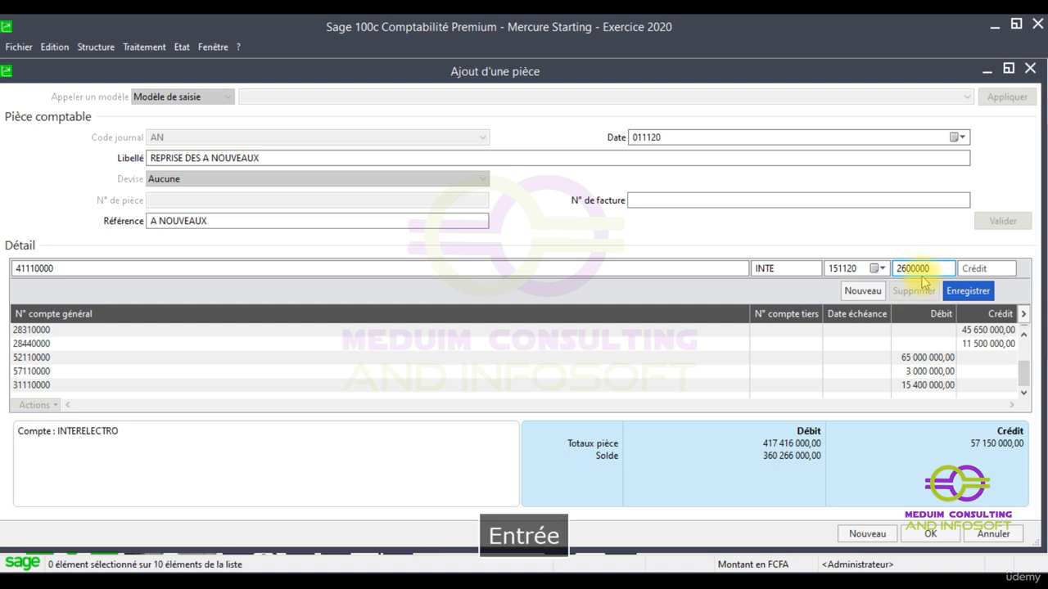
pyautogui.scroll(-1, 825, 342)
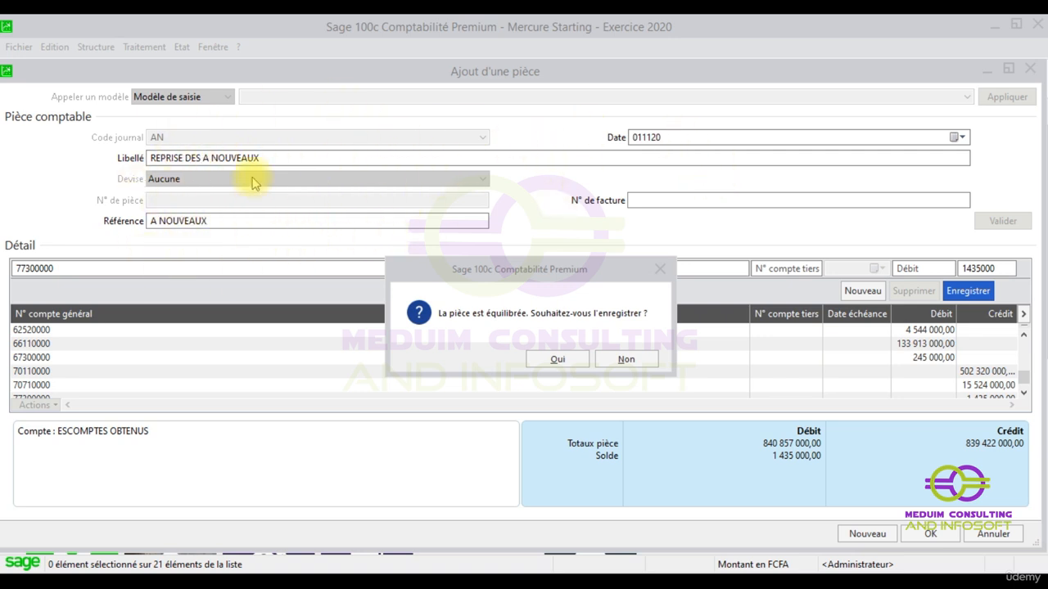
# Decline the immediate save of the balanced document and change its reference to A NOUVEAUX 011120
pyautogui.click(622, 361)
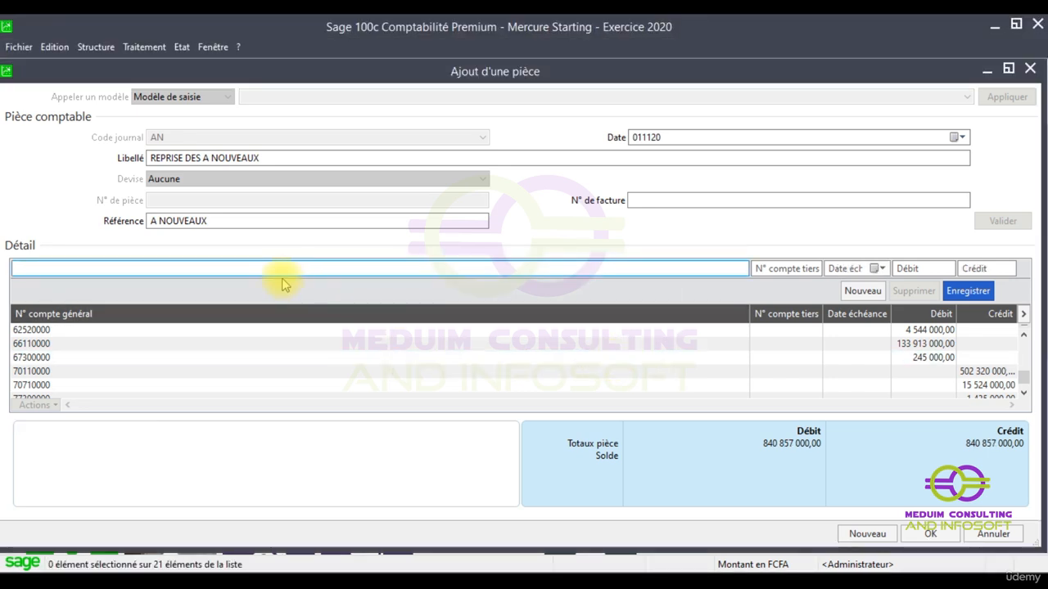
pyautogui.click(219, 222)
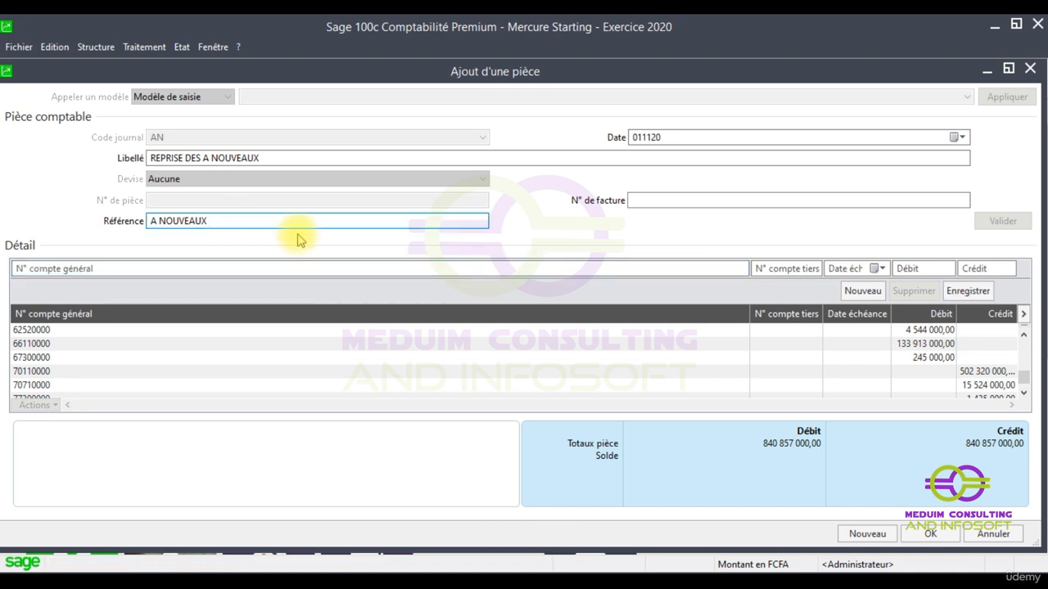
pyautogui.write('AU ')
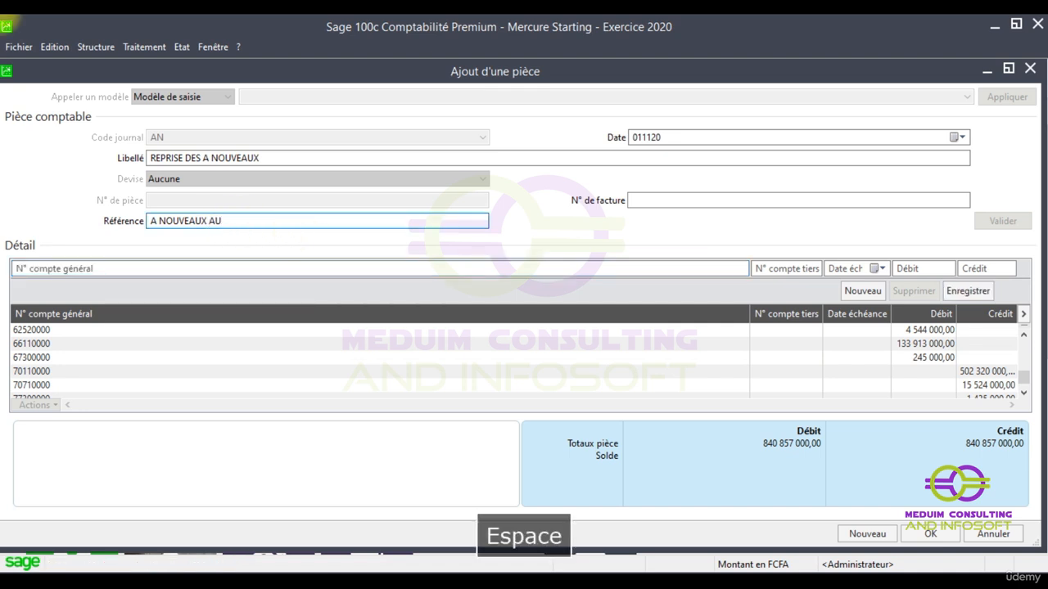
pyautogui.write('011')
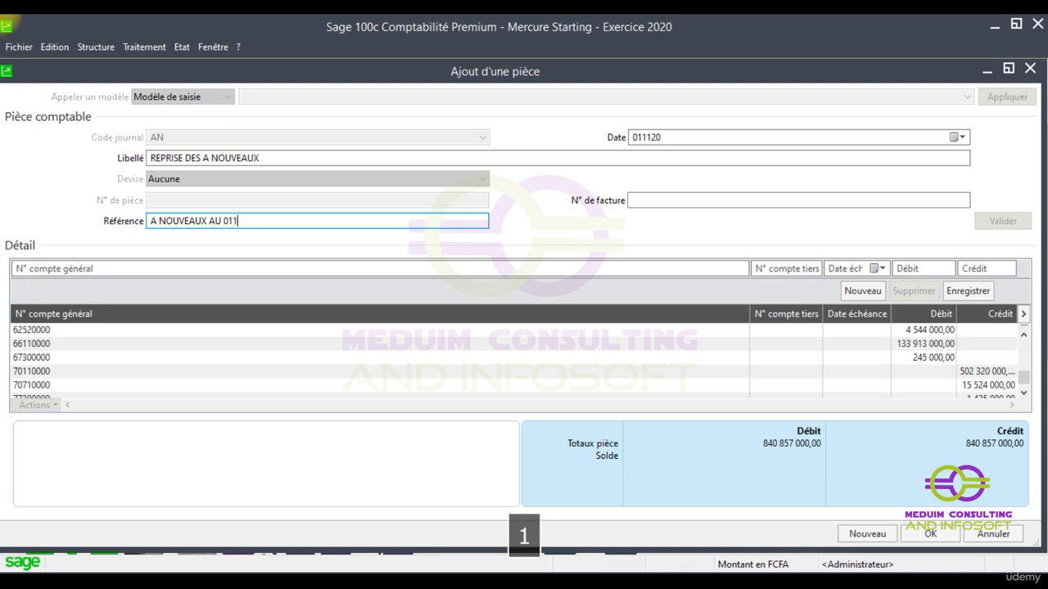
pyautogui.press('BackSpace')
pyautogui.press('BackSpace')
pyautogui.press('BackSpace')
pyautogui.press('BackSpace')
pyautogui.press('BackSpace')
pyautogui.press('BackSpace')
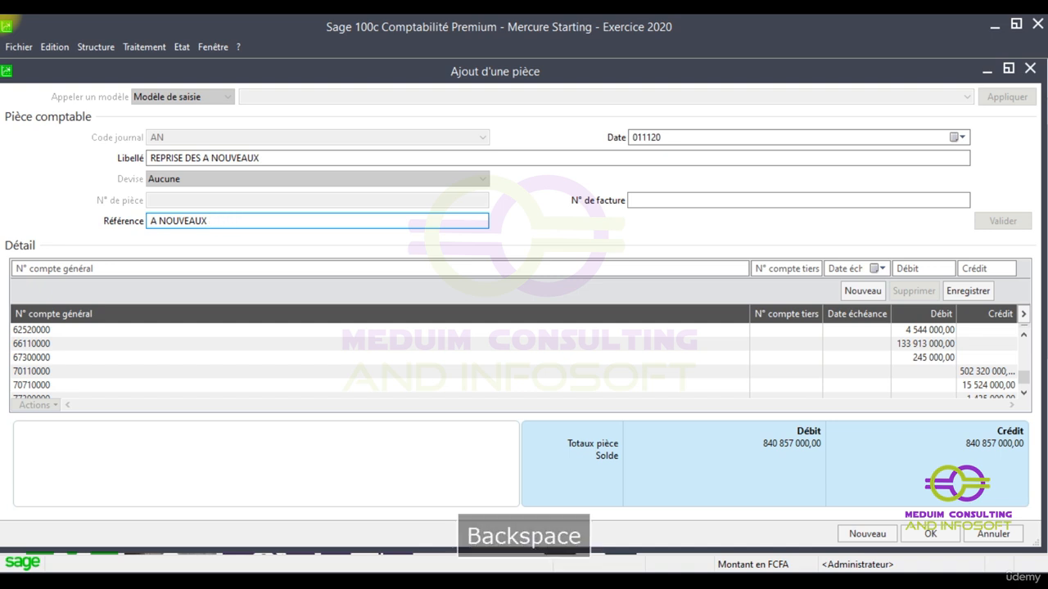
pyautogui.write('0')
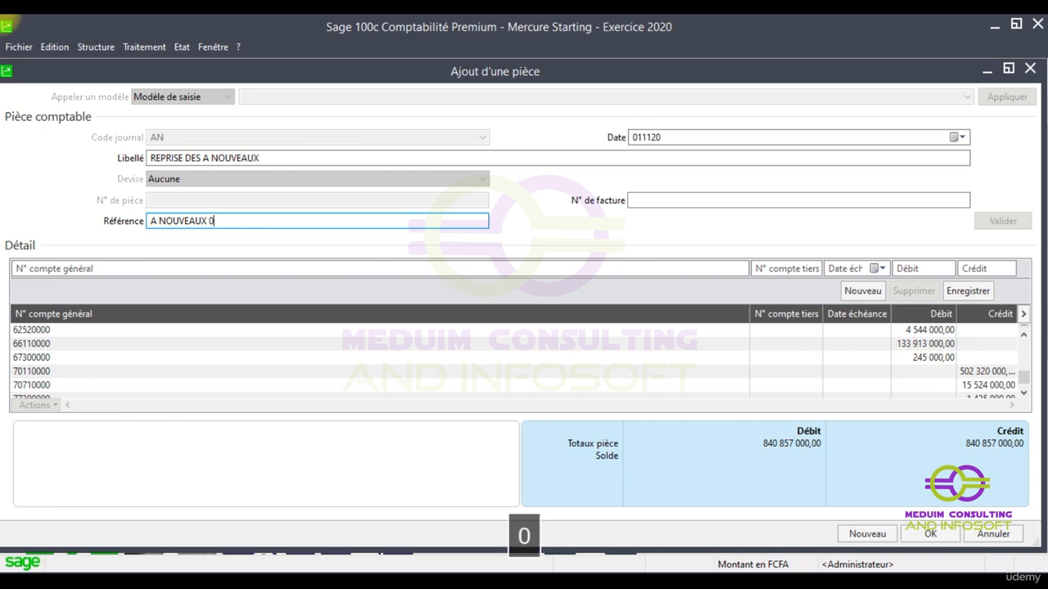
pyautogui.write('11120')
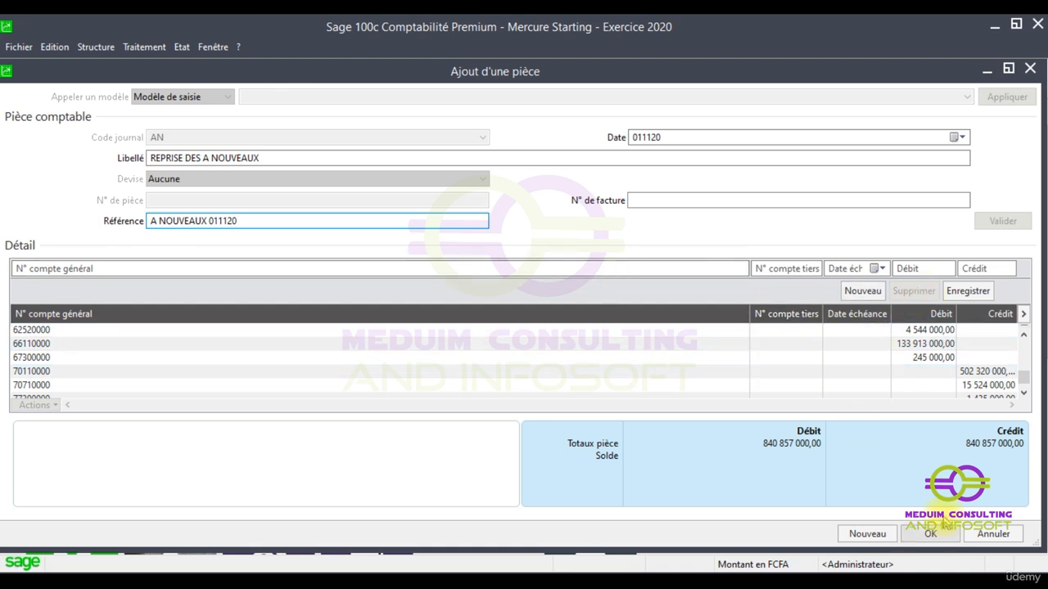
# Validate and save the completed opening-balance document without adding another detail line
pyautogui.click(969, 291)
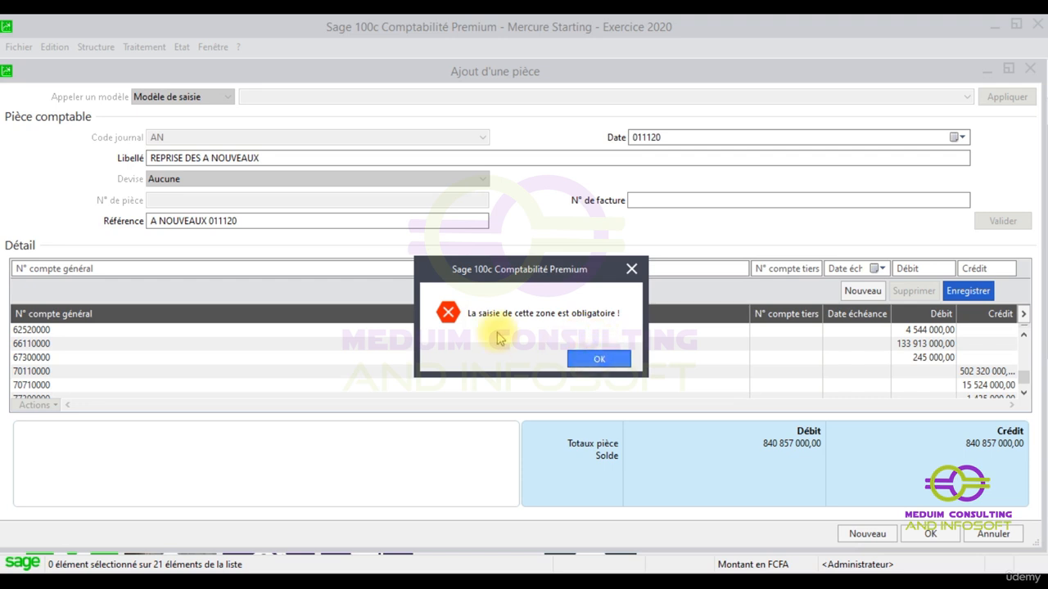
pyautogui.click(597, 357)
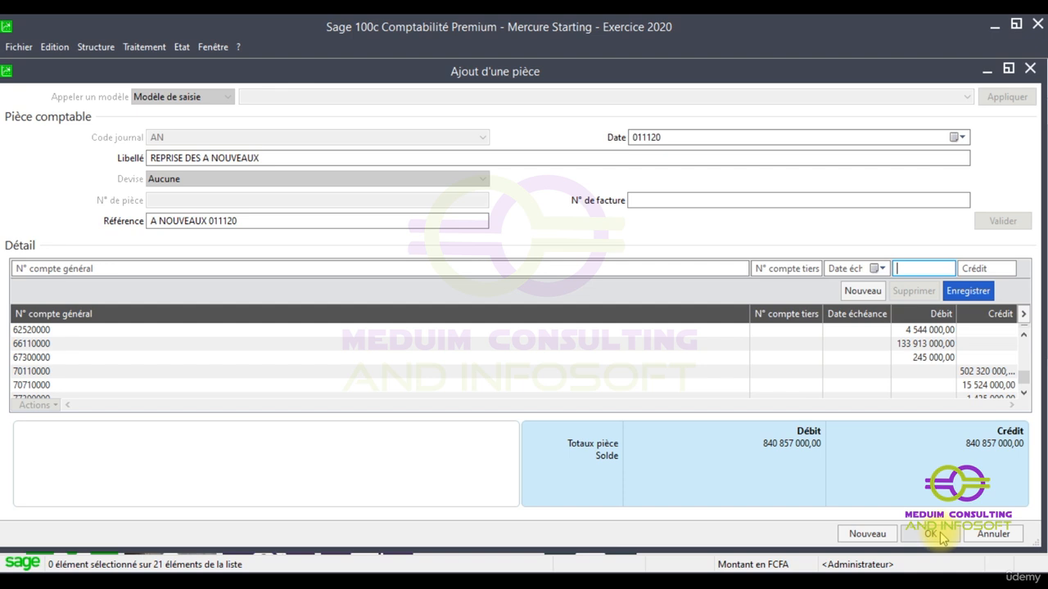
pyautogui.click(937, 535)
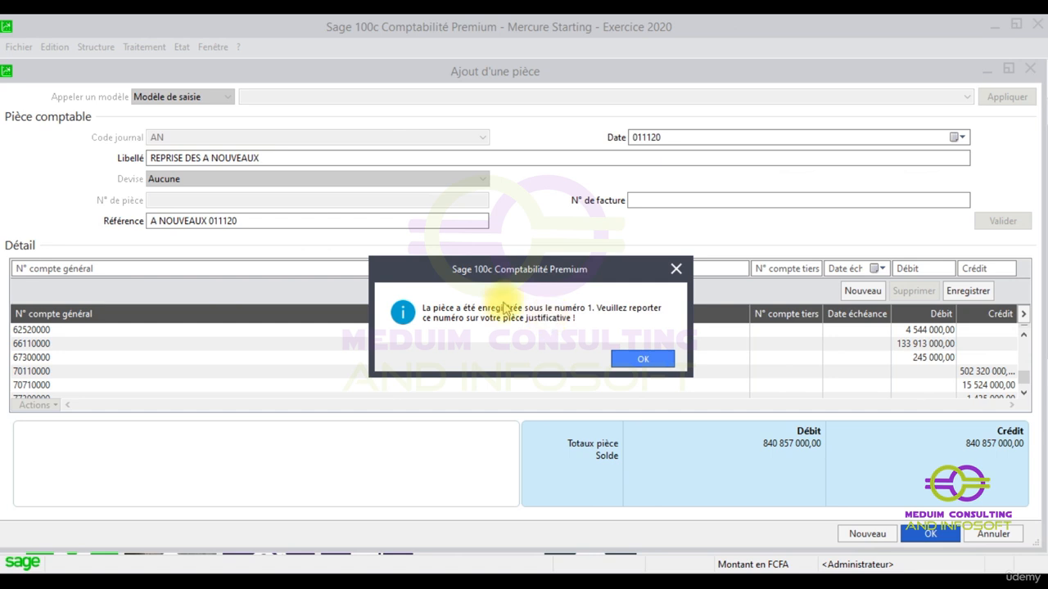
pyautogui.click(643, 360)
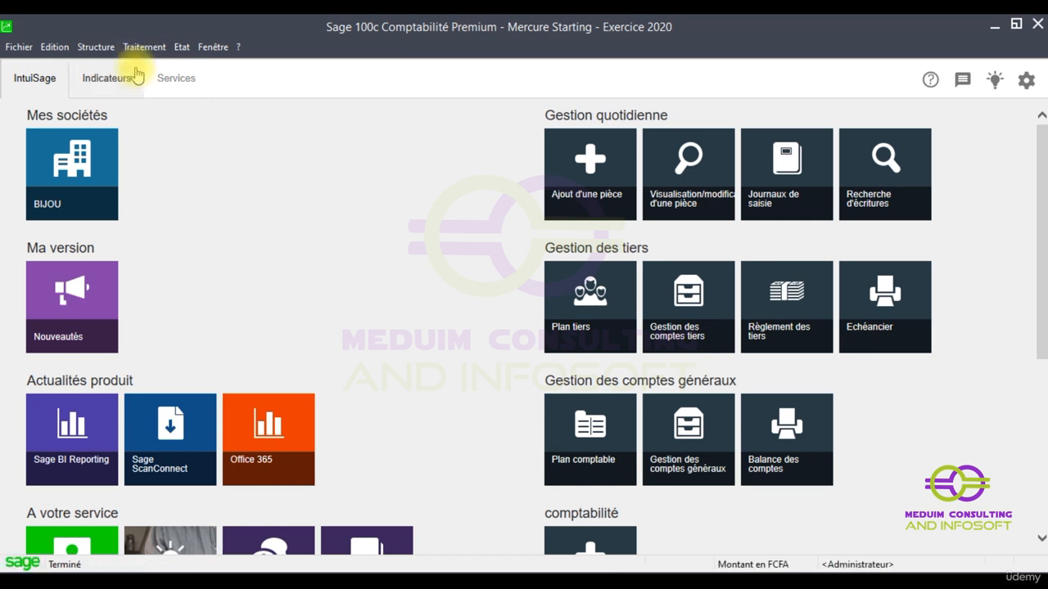
# Open the window for viewing or modifying an existing accounting document
pyautogui.click(153, 48)
pyautogui.moveTo(171, 67)
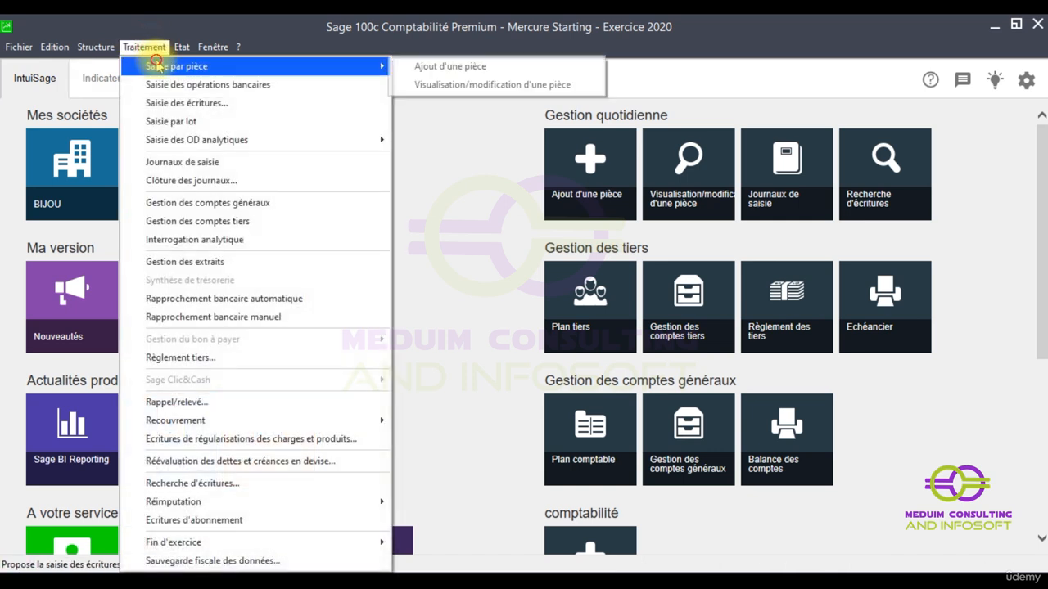
pyautogui.click(429, 89)
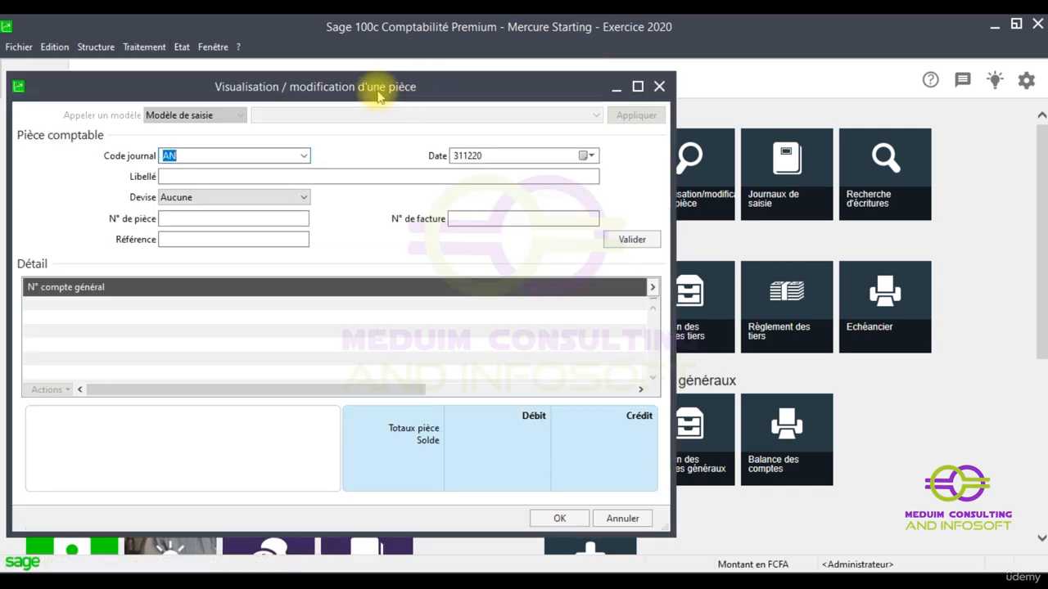
pyautogui.moveTo(206, 84); pyautogui.dragTo(246, 91)
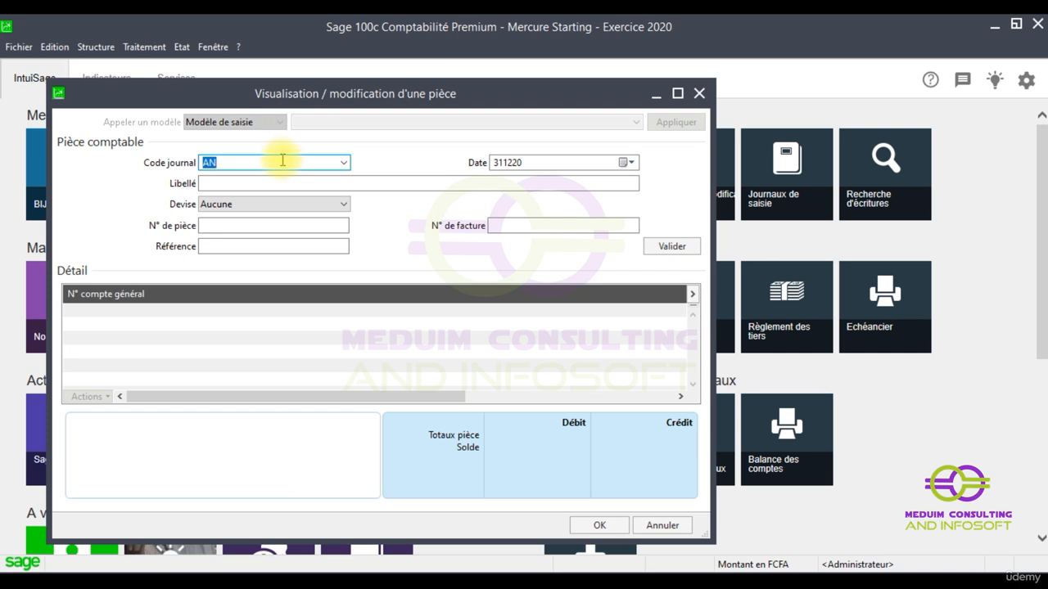
# Clear the date and journal code criteria and retrieve the accounting document with document number 1
pyautogui.click(543, 162)
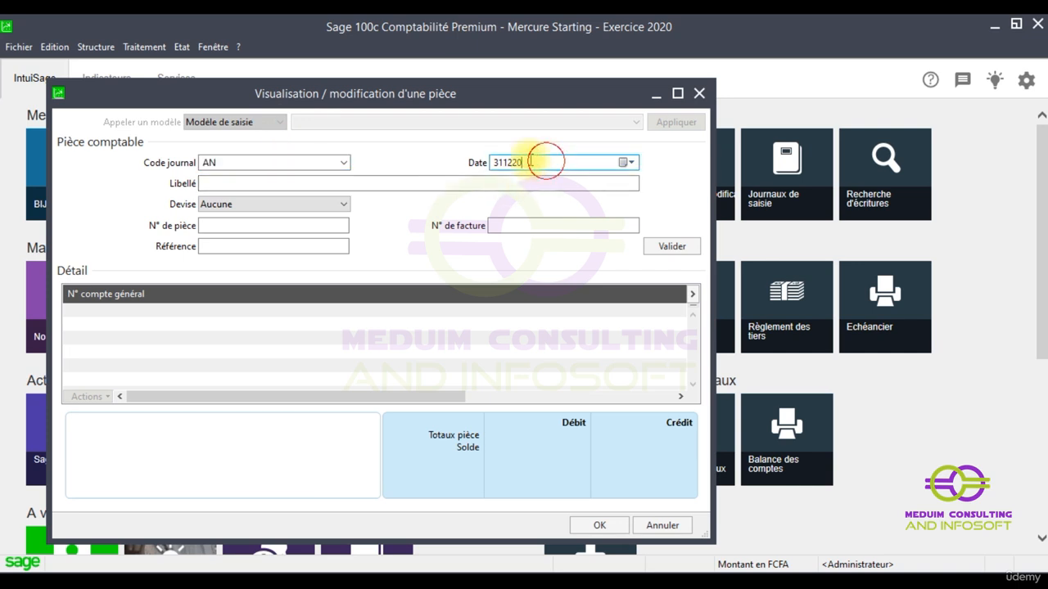
pyautogui.press('BackSpace')
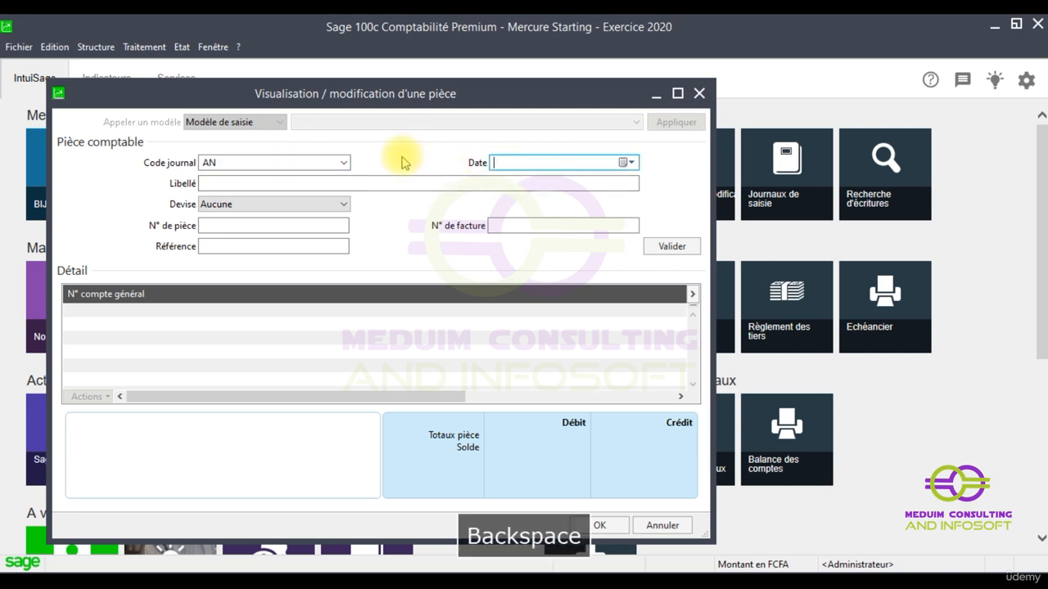
pyautogui.click(233, 163)
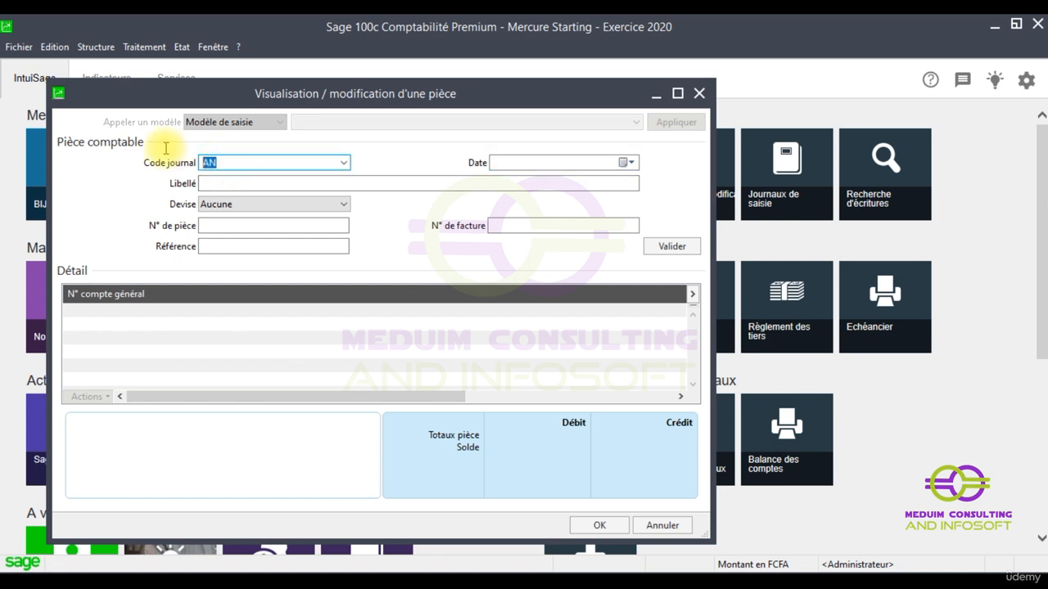
pyautogui.press('BackSpace')
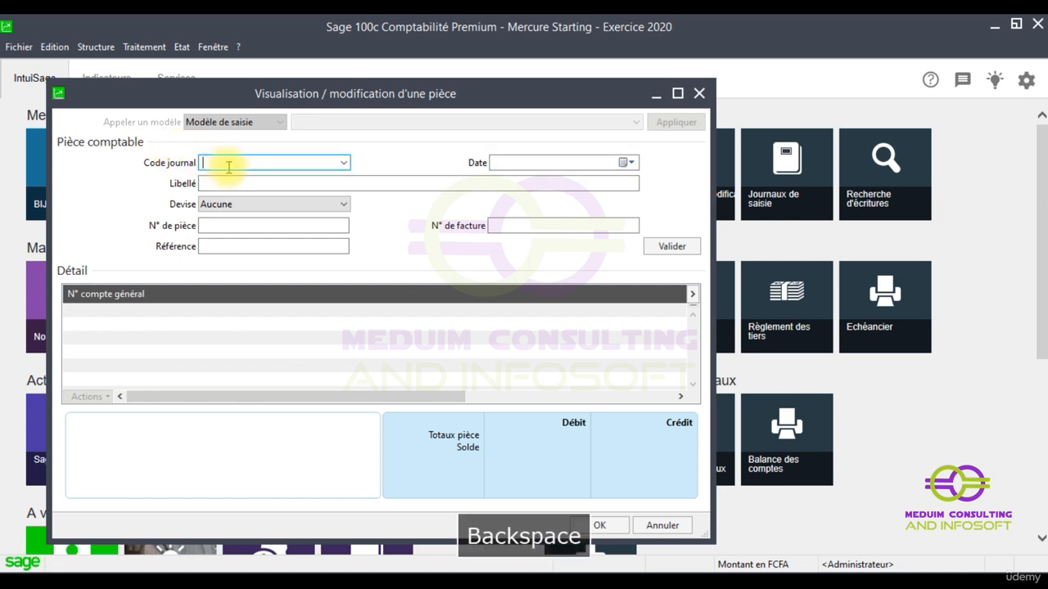
pyautogui.click(217, 228)
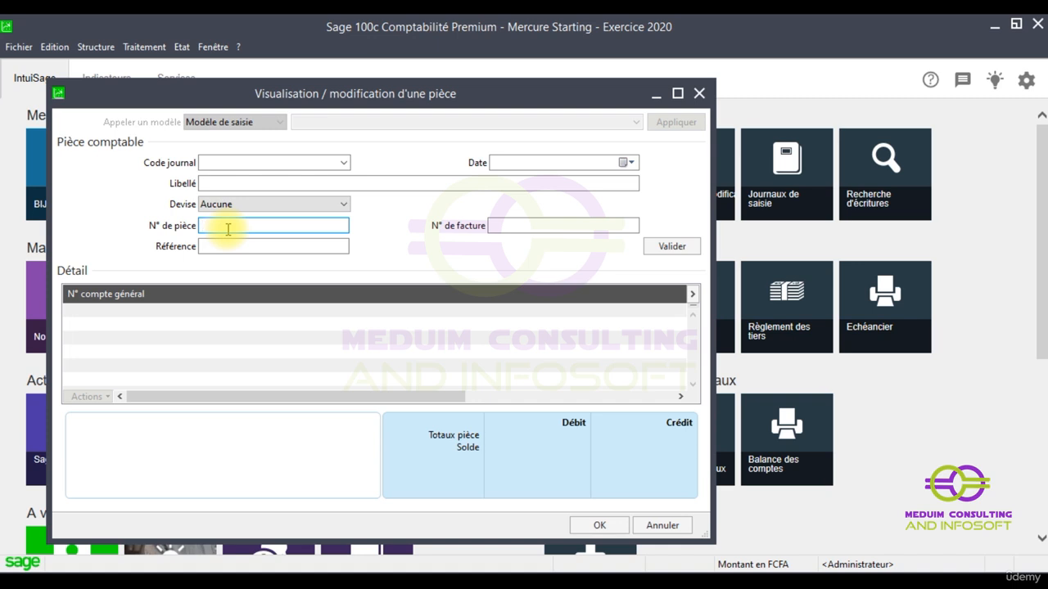
pyautogui.write('1')
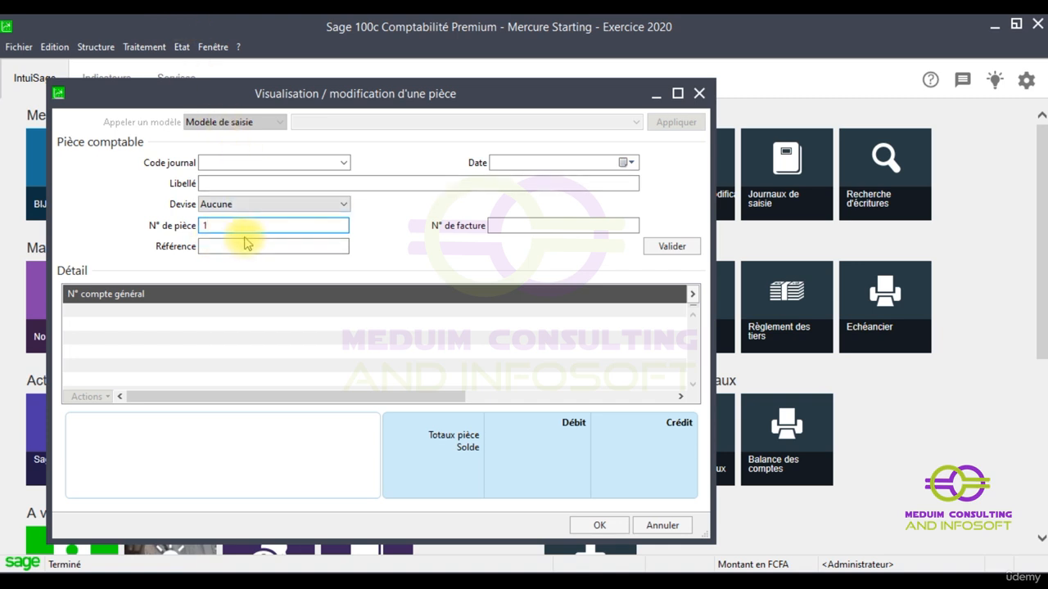
pyautogui.click(665, 247)
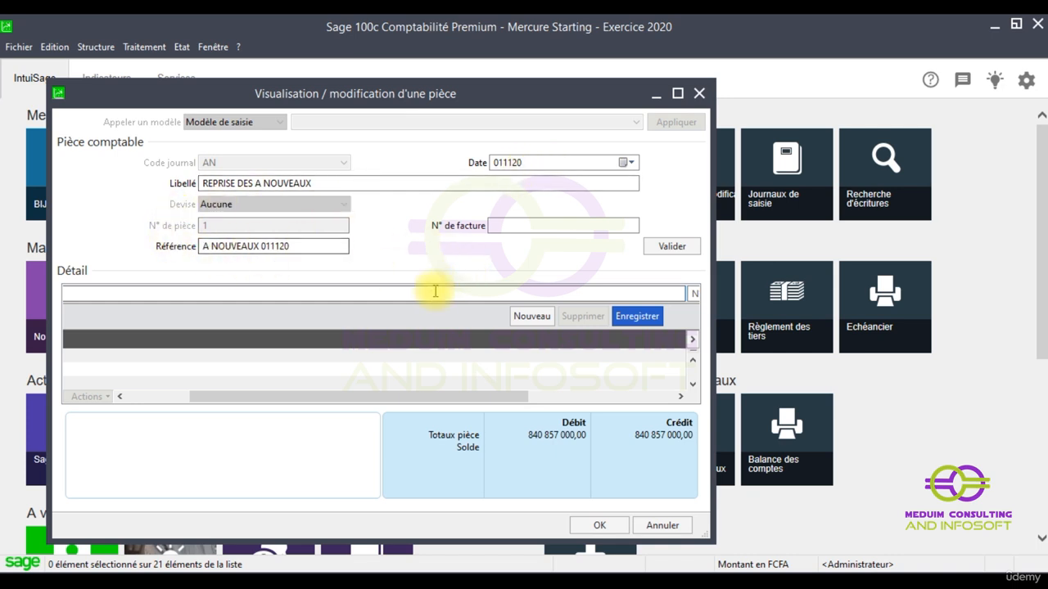
# Review the document's detail lines in the maximized window, then open the line for account 67300000 and record it again
pyautogui.click(677, 95)
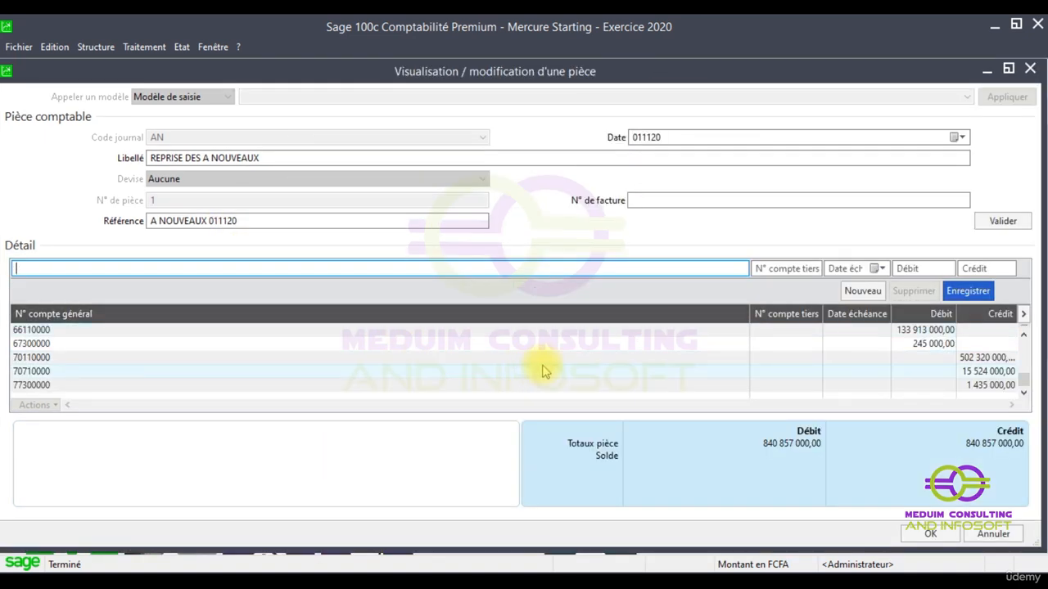
pyautogui.scroll(6, 543, 371)
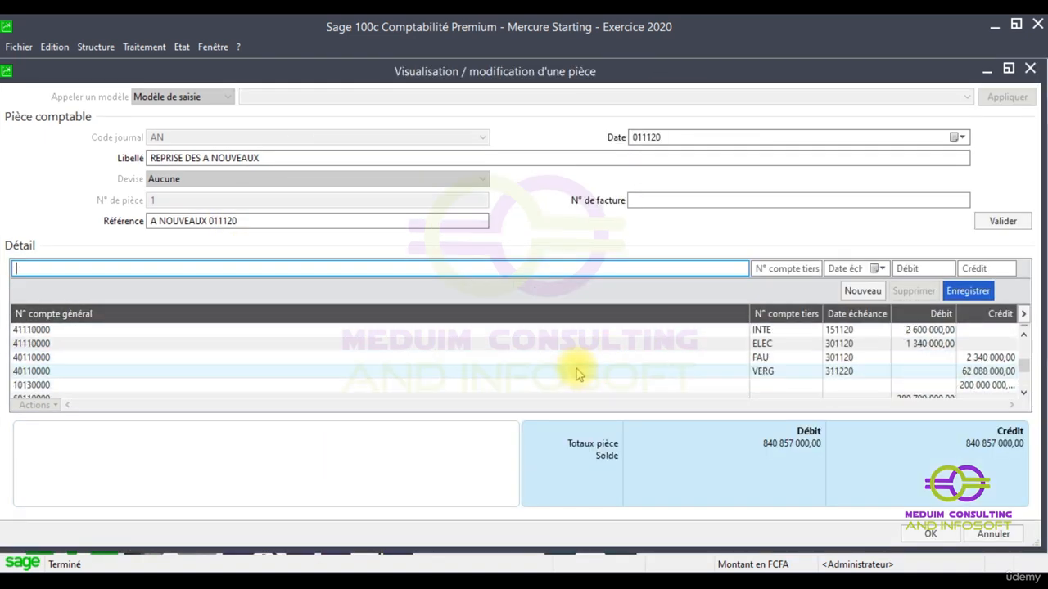
pyautogui.scroll(-5, 573, 368)
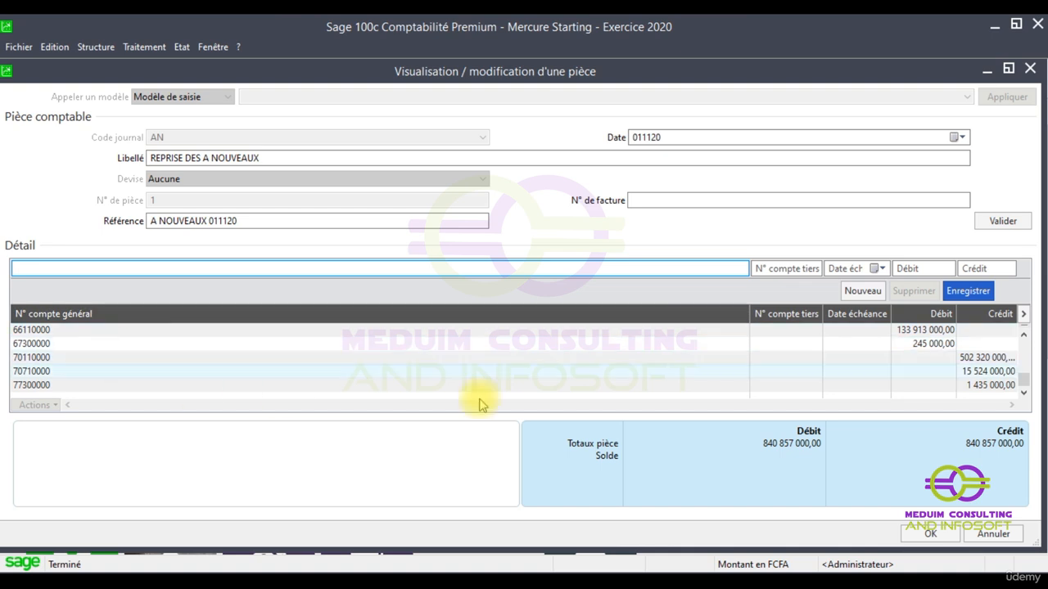
pyautogui.click(916, 345)
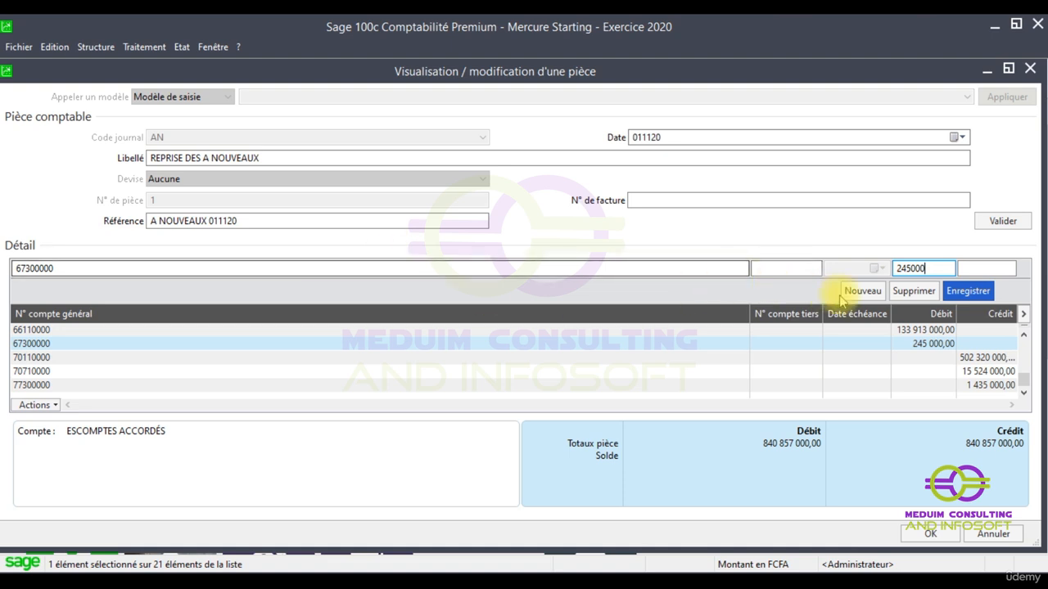
pyautogui.click(963, 293)
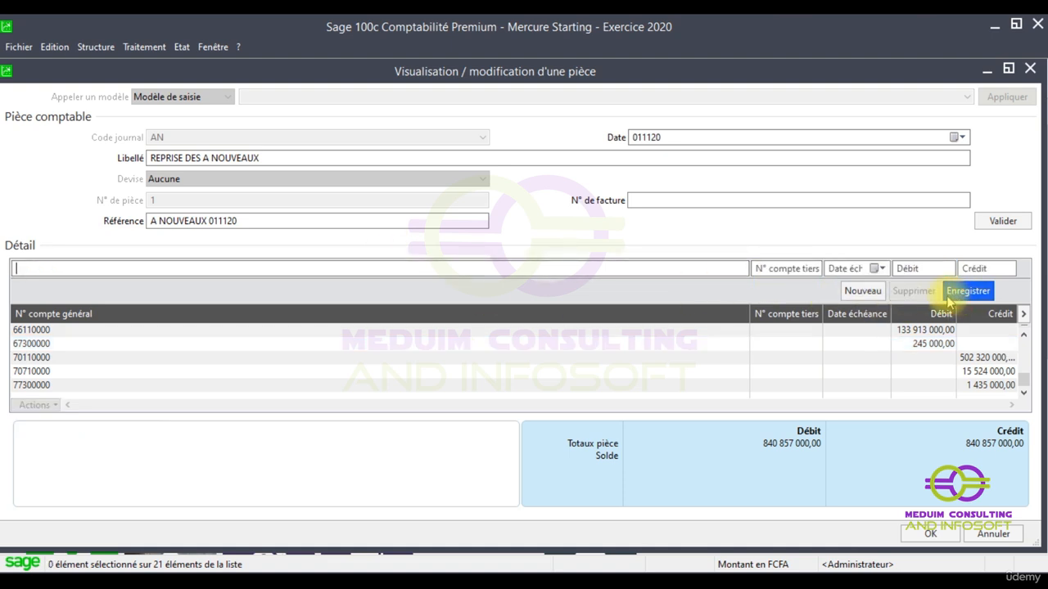